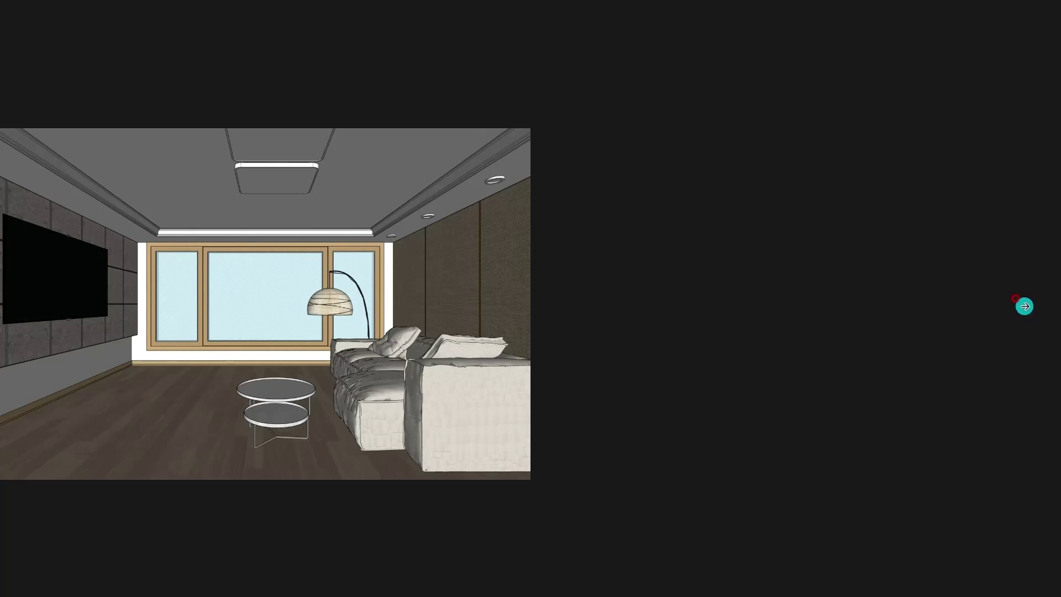
click(1016, 298)
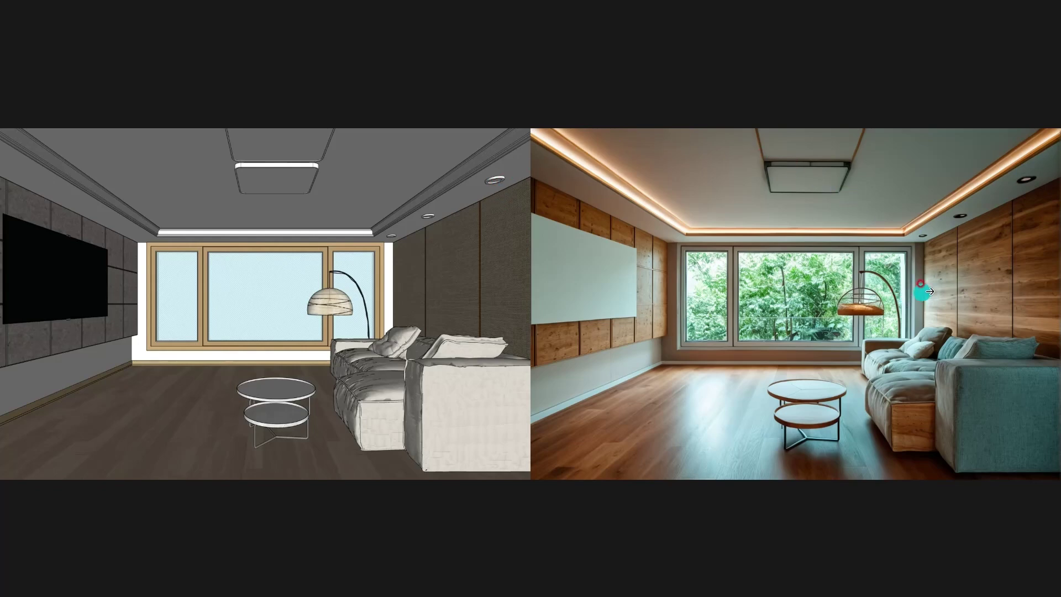
click(998, 283)
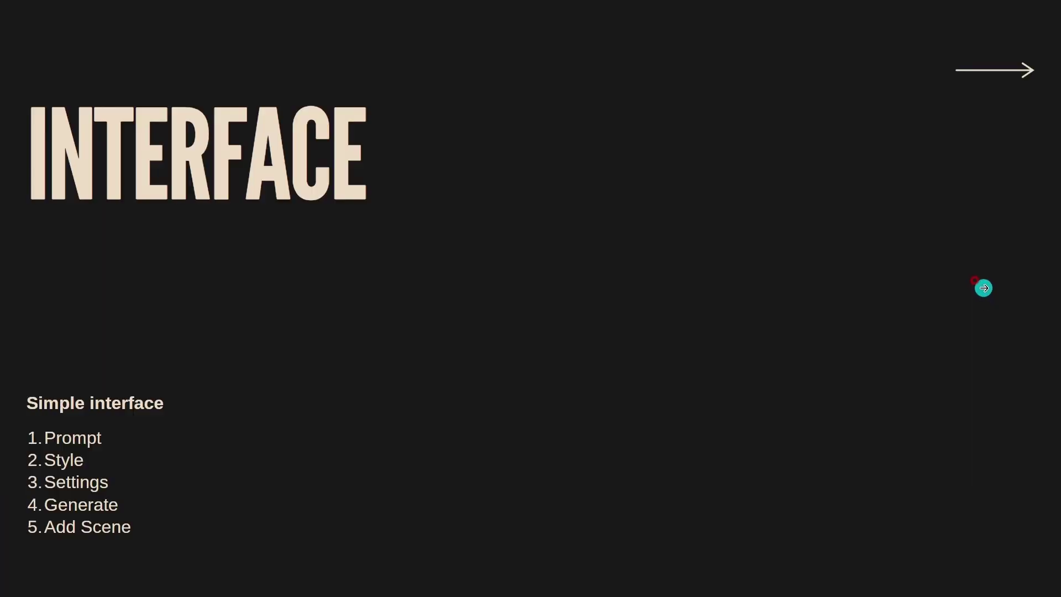
click(983, 288)
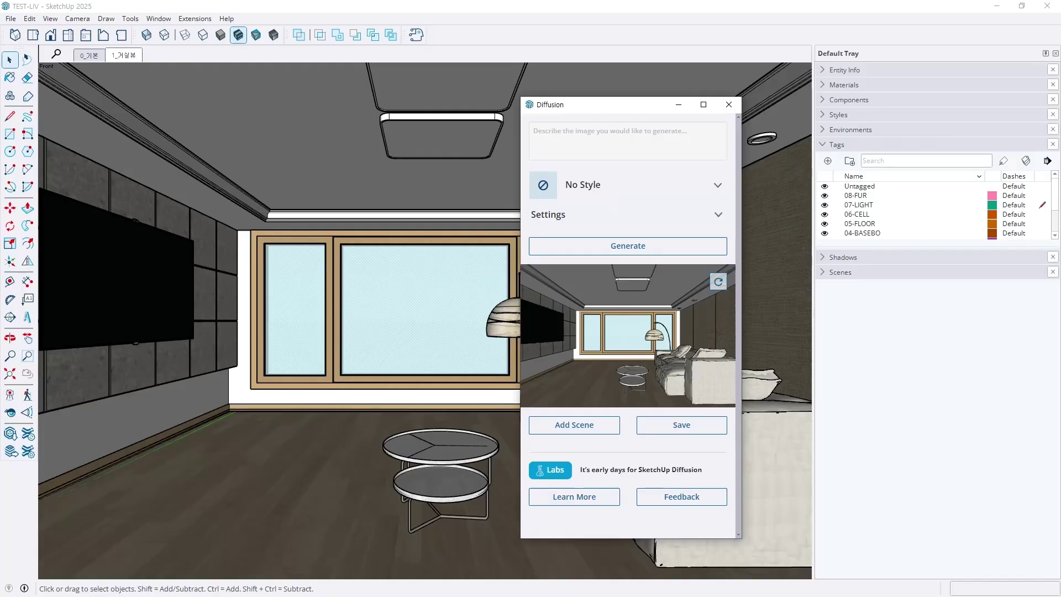
- Move the Diffusion window clear of the sofa and set its style to Interior Photorealistic
drag(582, 109, 489, 70)
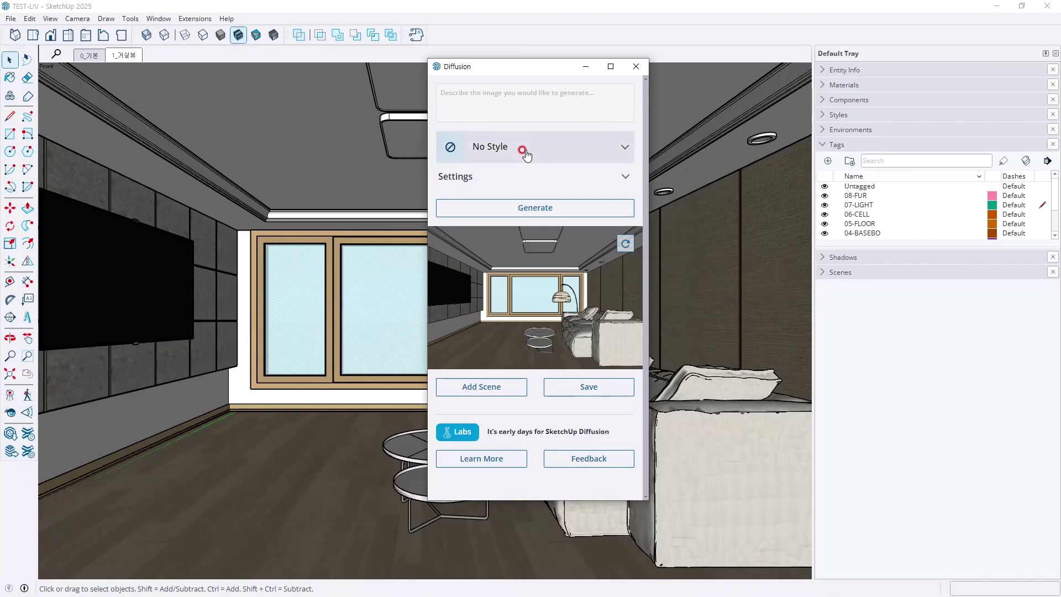
click(525, 154)
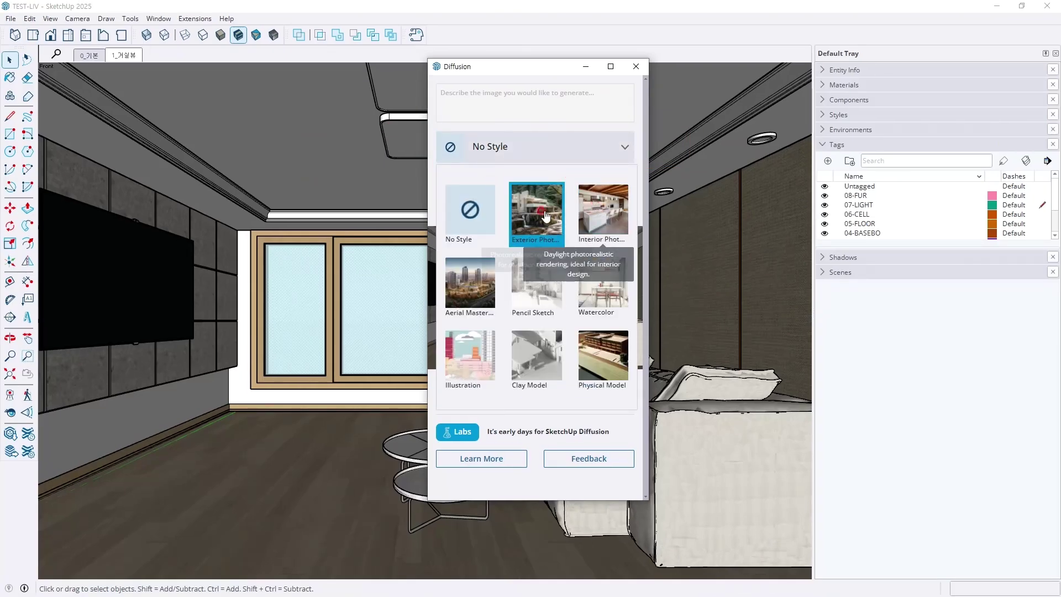
click(617, 210)
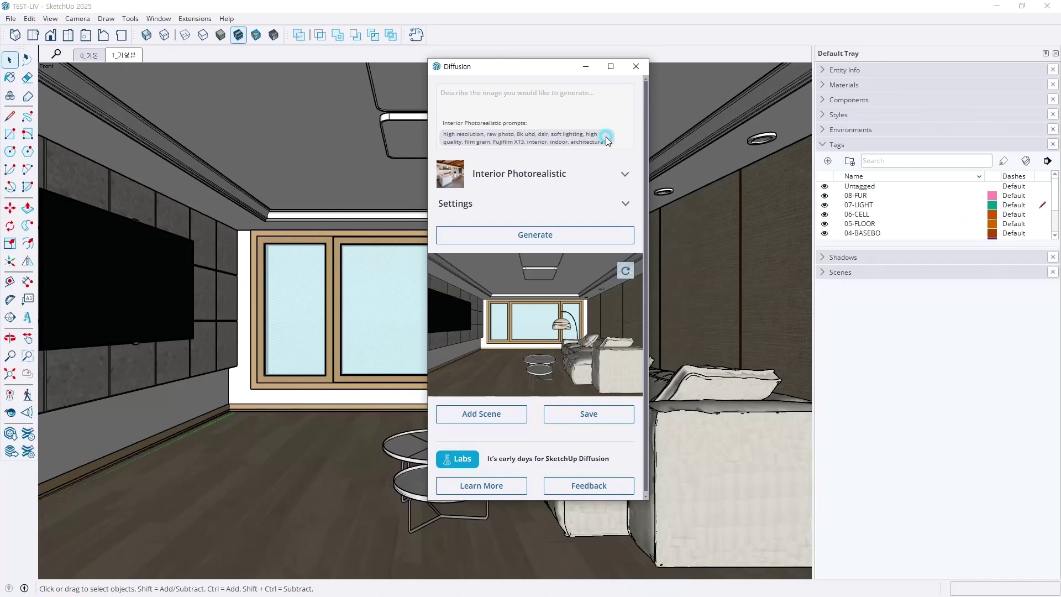
- Copy the Interior Photorealistic keywords into the description: high resolution, raw photo, 8k uhd, dslr, soft lighting, high quality, film grain, Fujifilm XT3, interior, indoor, architectural
drag(605, 141, 467, 101)
click(467, 101)
text(high resolution, raw photo, 8k uhd, dslr, soft lighting, high quality, film grain, Fujifilm XT3, interior, indoor, architectural)
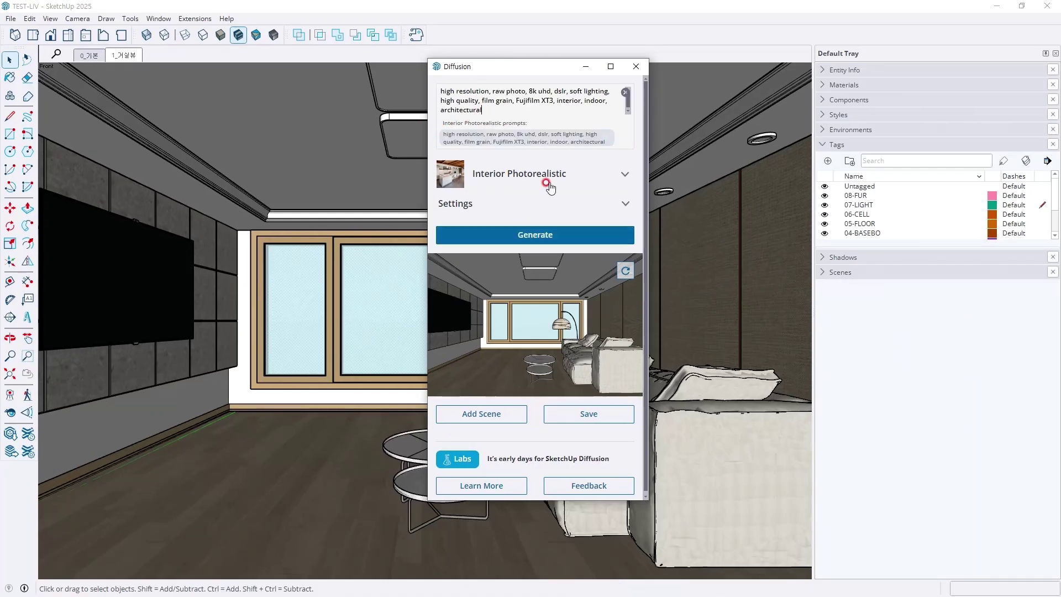
- Expand the Diffusion settings and generate images of the living room view from the prompt
click(610, 212)
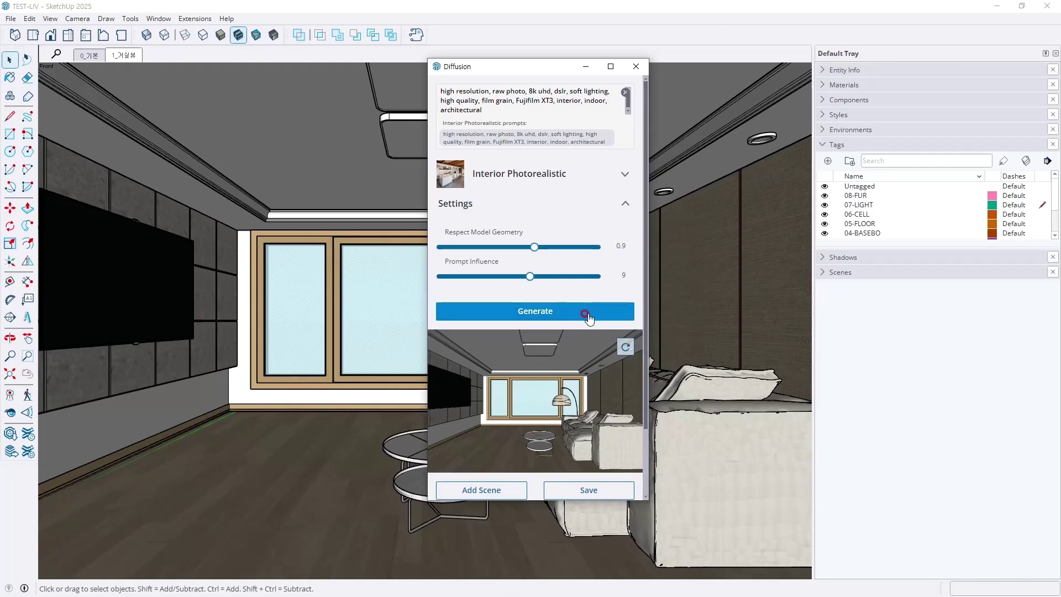
click(588, 314)
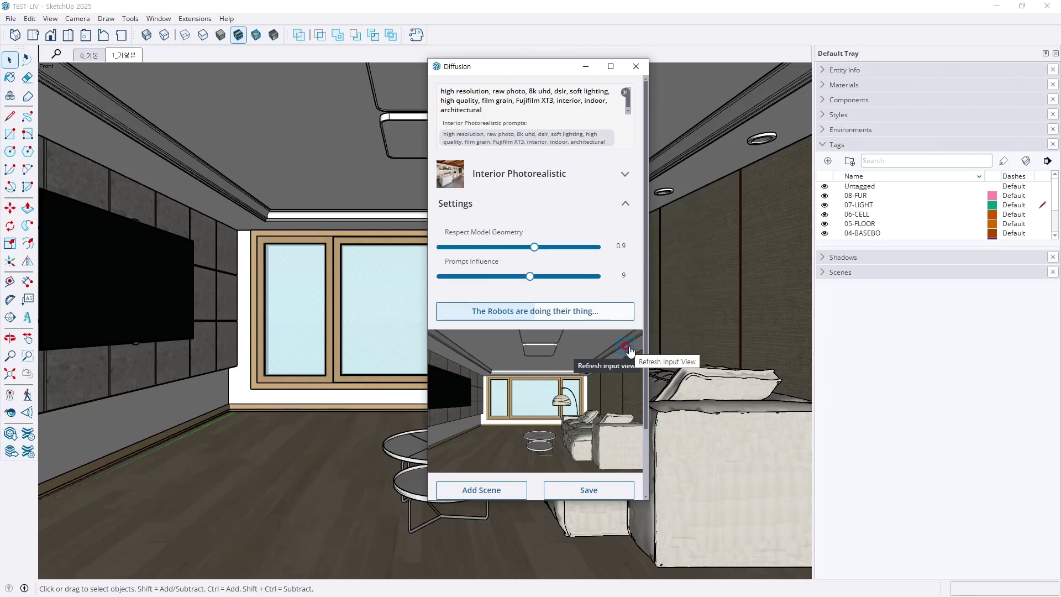
click(556, 65)
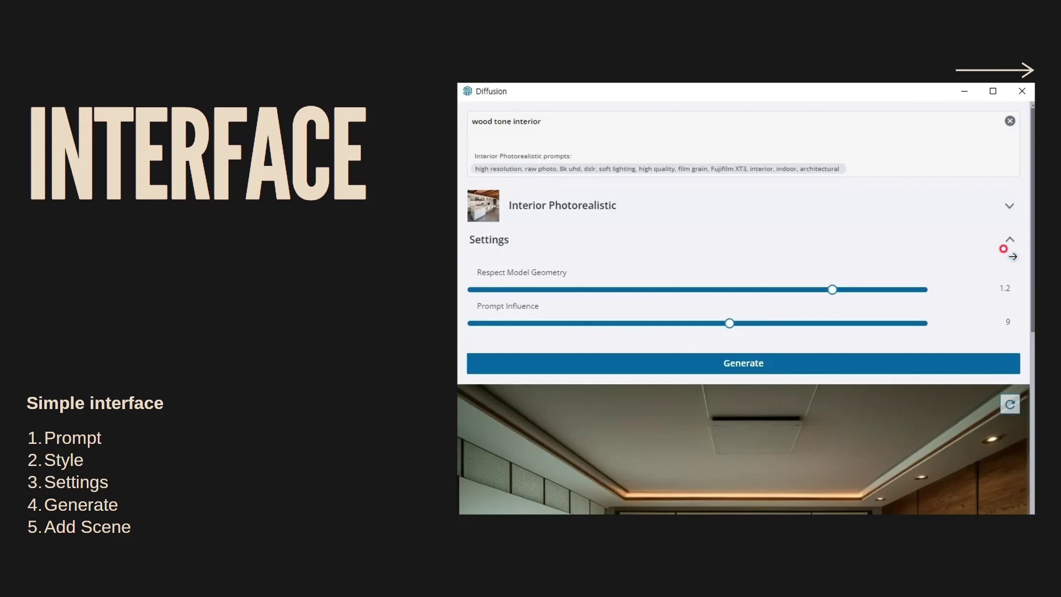
click(1004, 249)
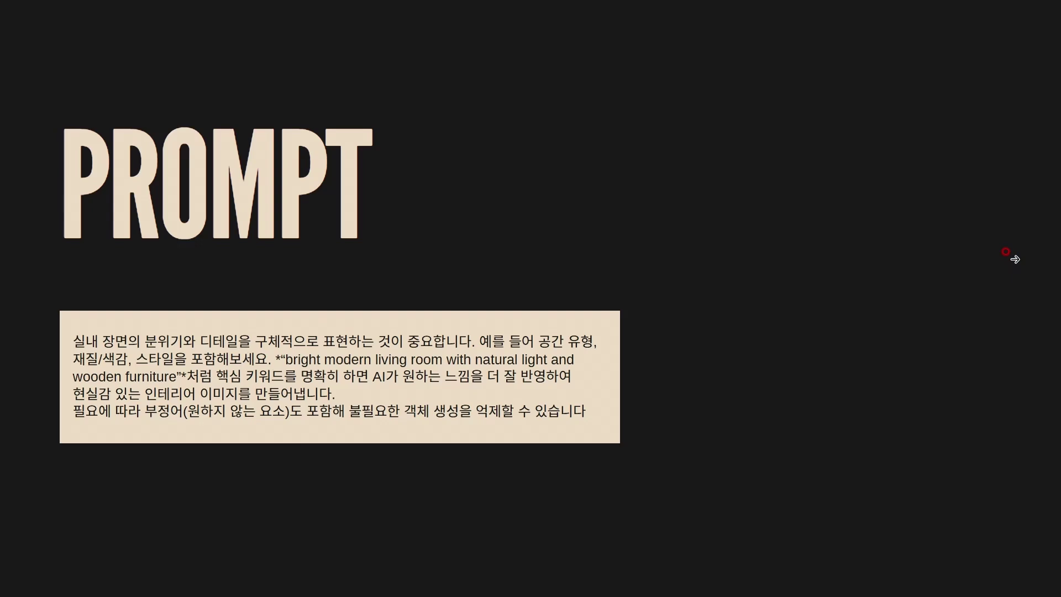
click(1006, 252)
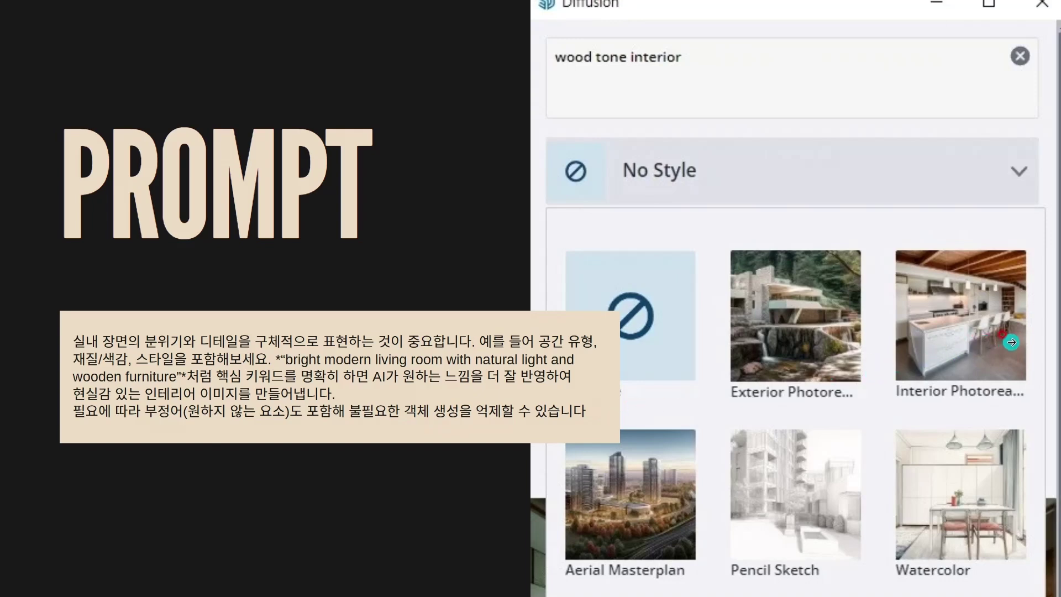
click(1012, 342)
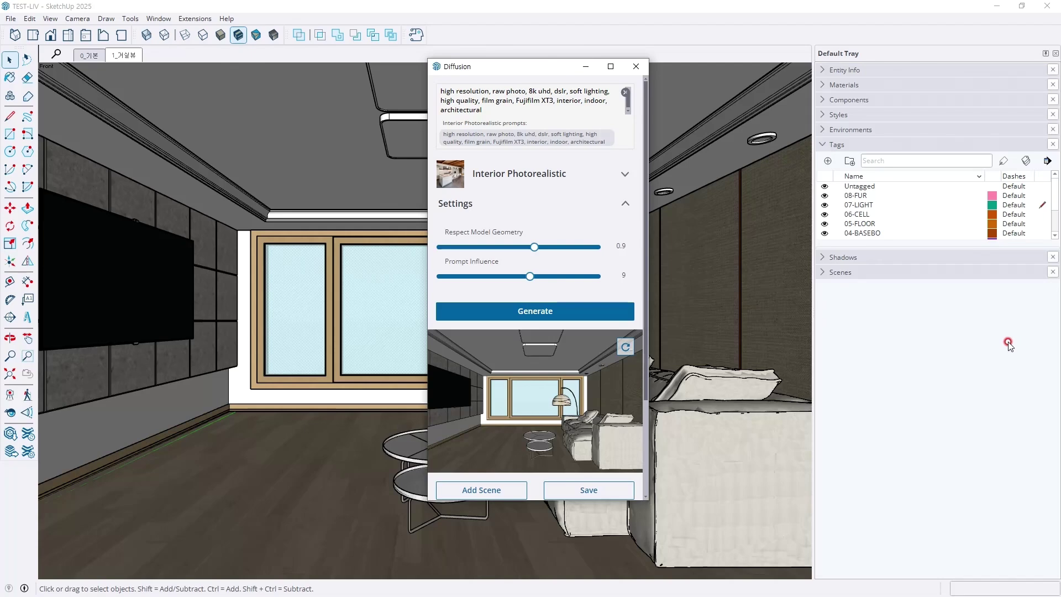
- Compare the three generated living room images in the large preview, ending on the first one
scroll(588, 347, down, 3)
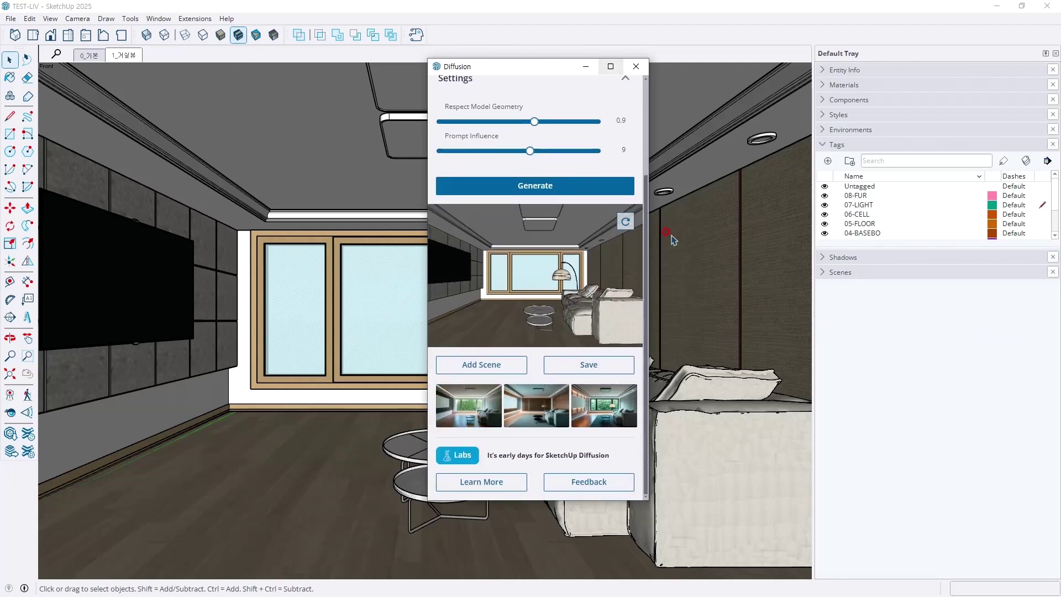
click(476, 386)
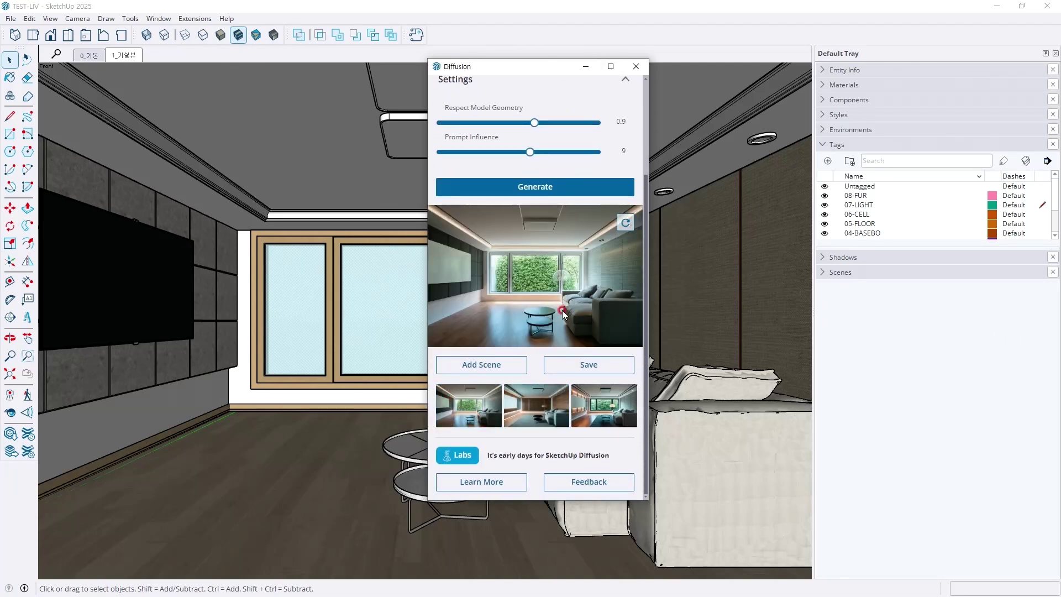
click(550, 404)
click(605, 407)
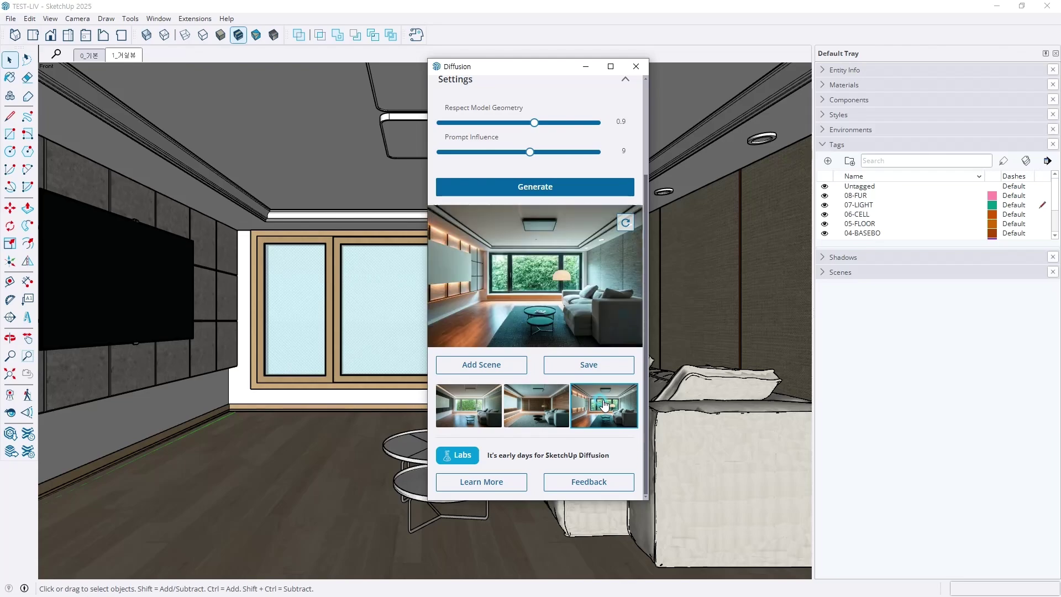
click(546, 404)
click(472, 408)
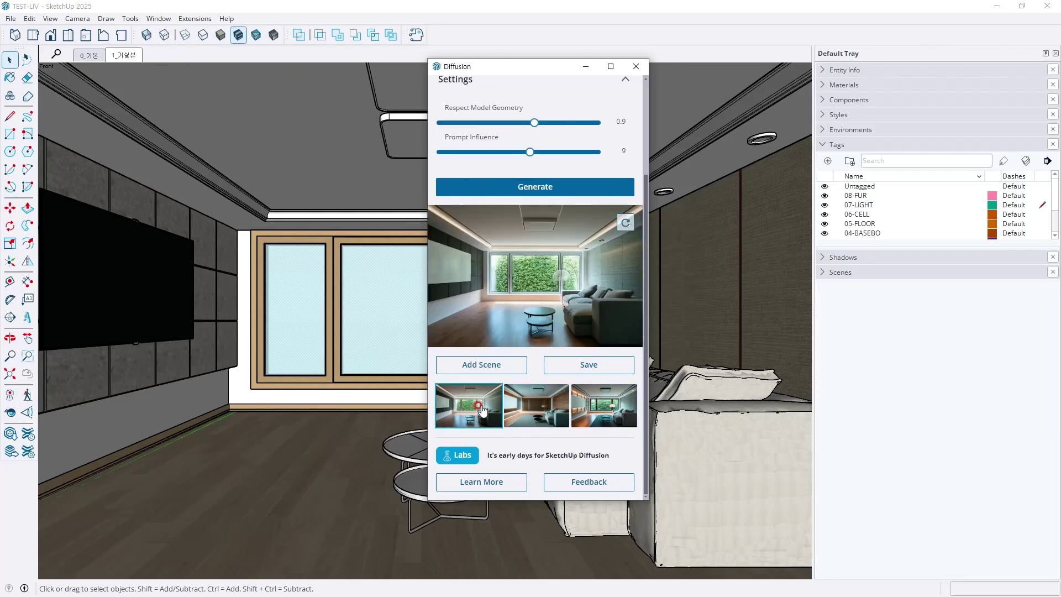
- Open the Diffusion style list and examine the photorealistic, aerial, sketch, watercolor, illustration and model presets
scroll(577, 395, up, 3)
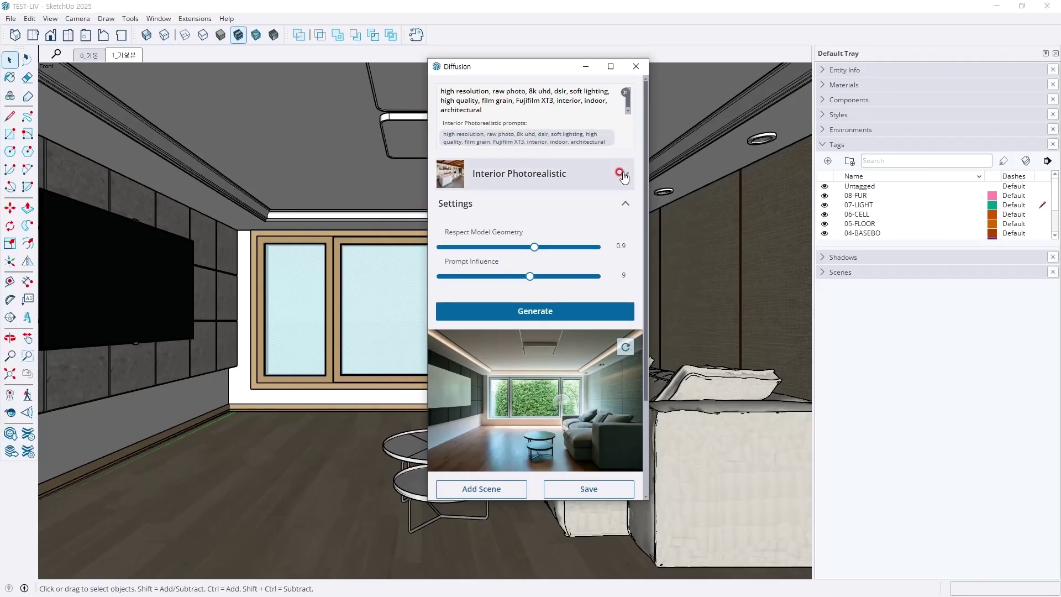
click(624, 176)
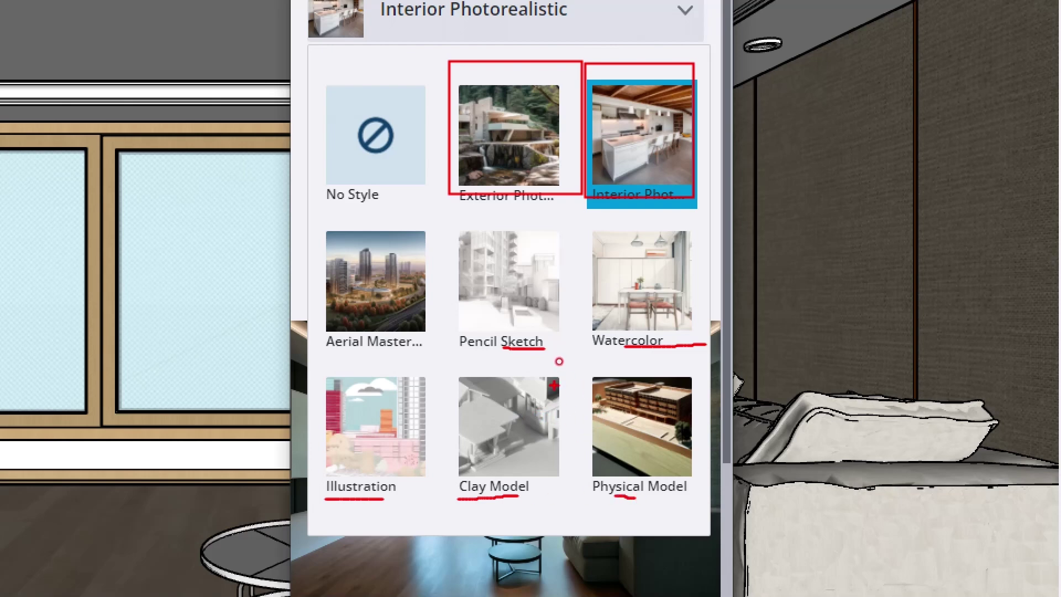
mouse_move(573, 396)
mouse_down()
mouse_move(606, 412)
mouse_move(613, 385)
mouse_up()
drag(456, 419, 493, 402)
mouse_move(362, 432)
mouse_down()
mouse_move(399, 468)
mouse_move(440, 410)
mouse_up()
drag(640, 257, 707, 223)
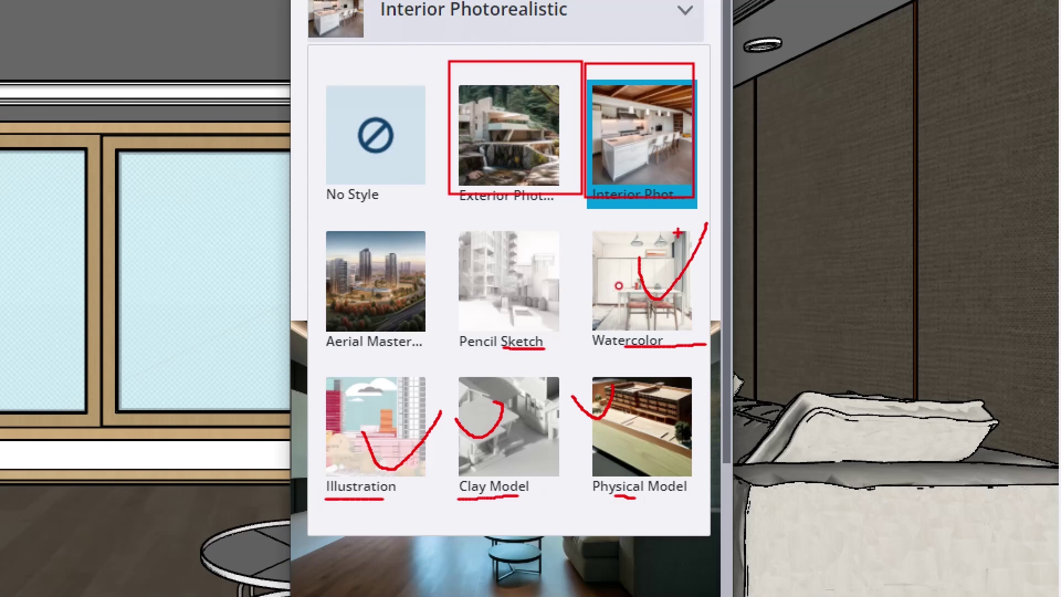
drag(501, 278, 539, 271)
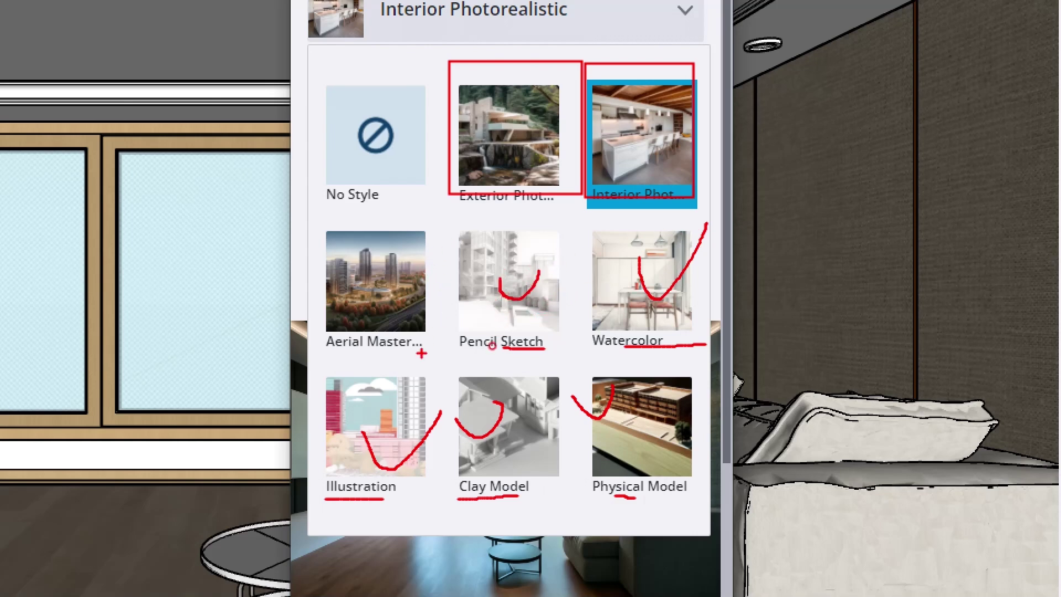
mouse_move(327, 362)
mouse_down()
mouse_move(442, 319)
mouse_move(755, 39)
mouse_move(425, 56)
mouse_move(297, 351)
mouse_up()
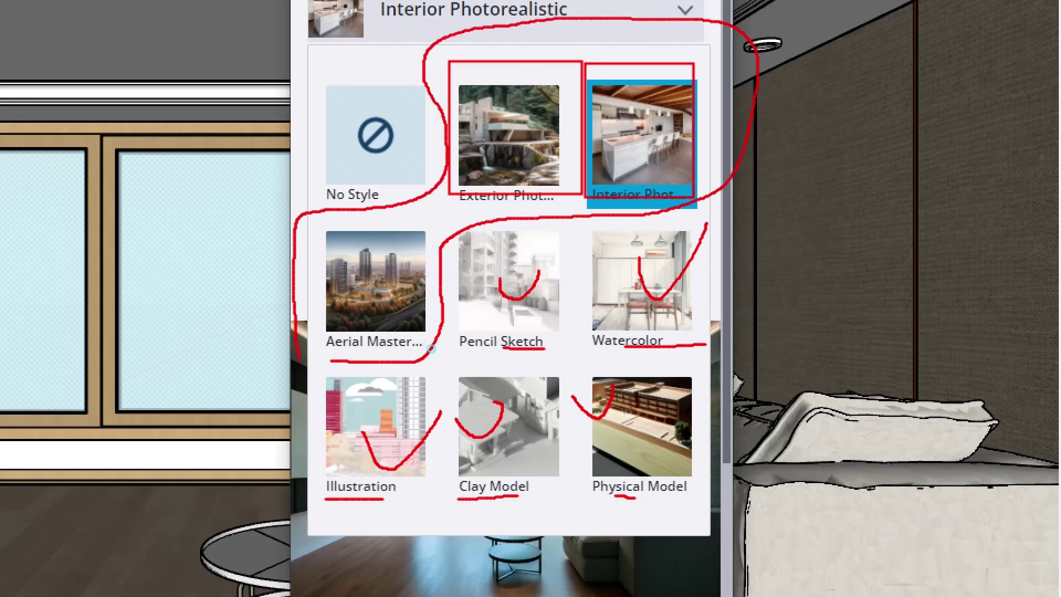
key(Escape)
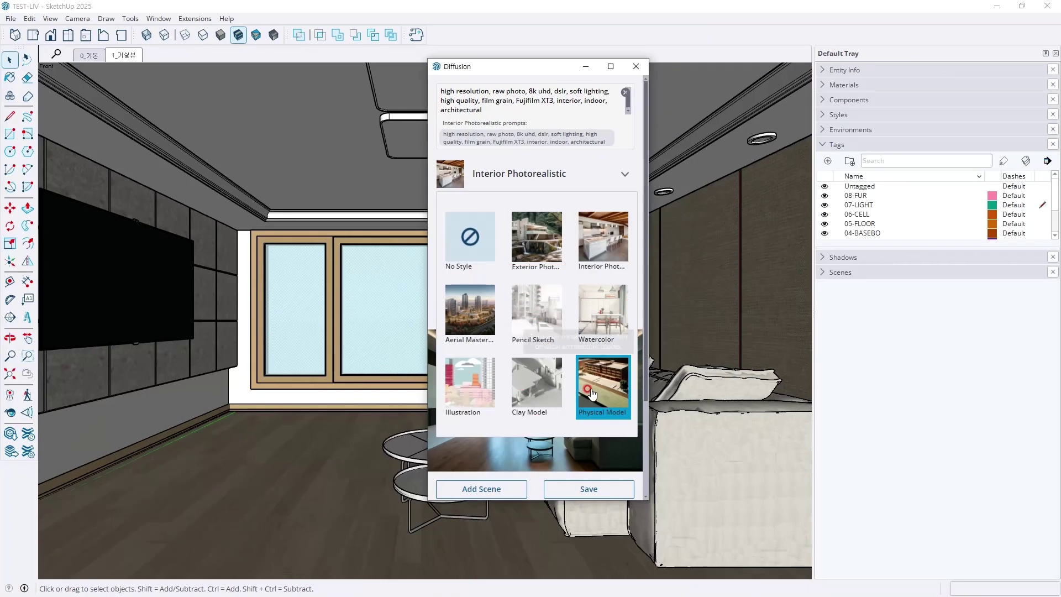
- Expand the Styles section of the Default Tray and examine the model's own display styles
click(844, 118)
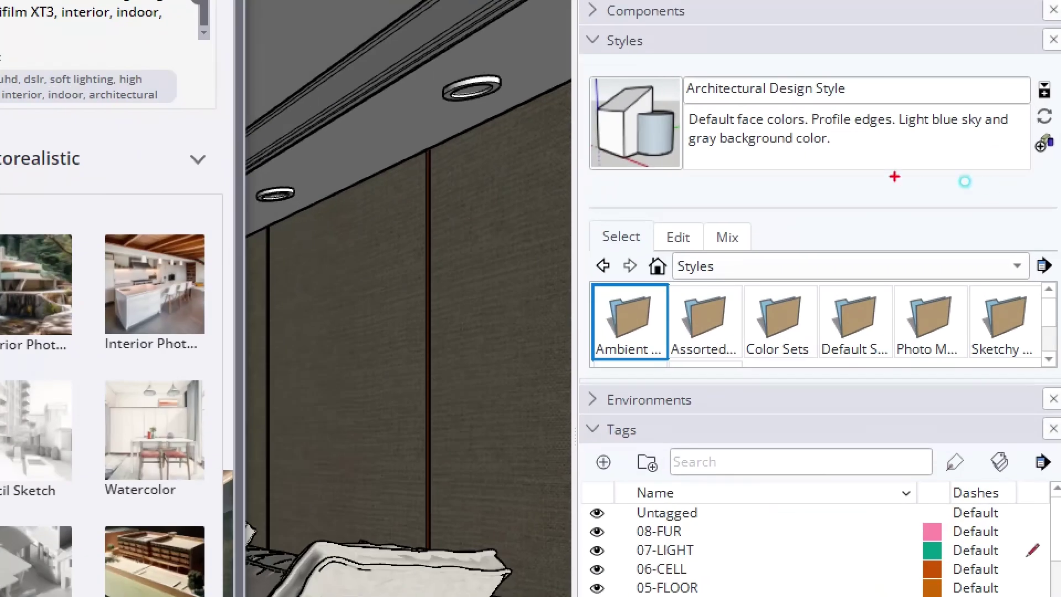
ctrl+drag(570, 42, 1057, 380)
right_click(1051, 390)
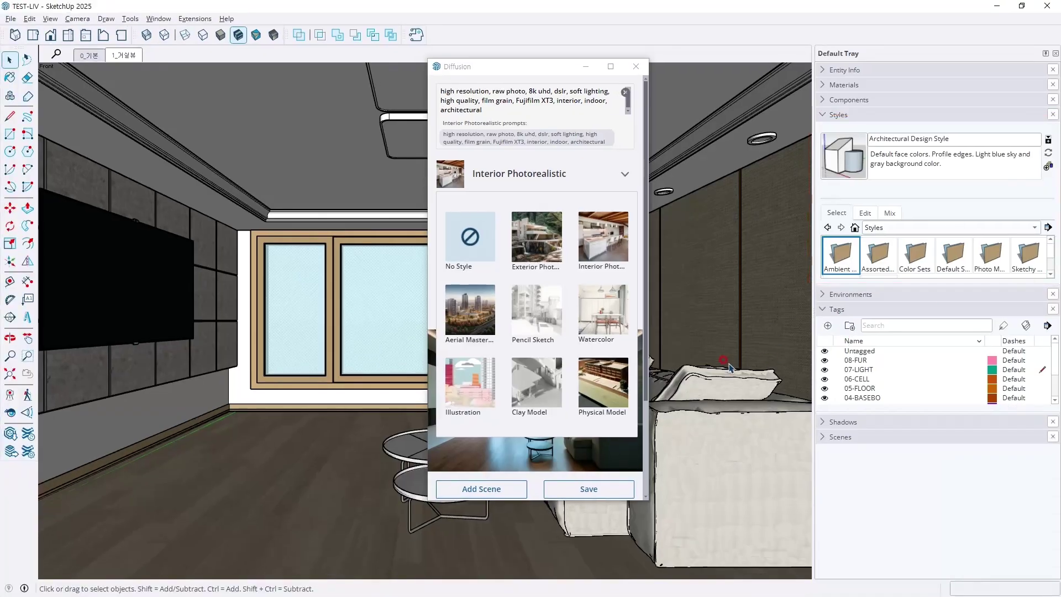
- Choose Interior Photorealistic again as the Diffusion style and examine the prompt text above it
click(605, 238)
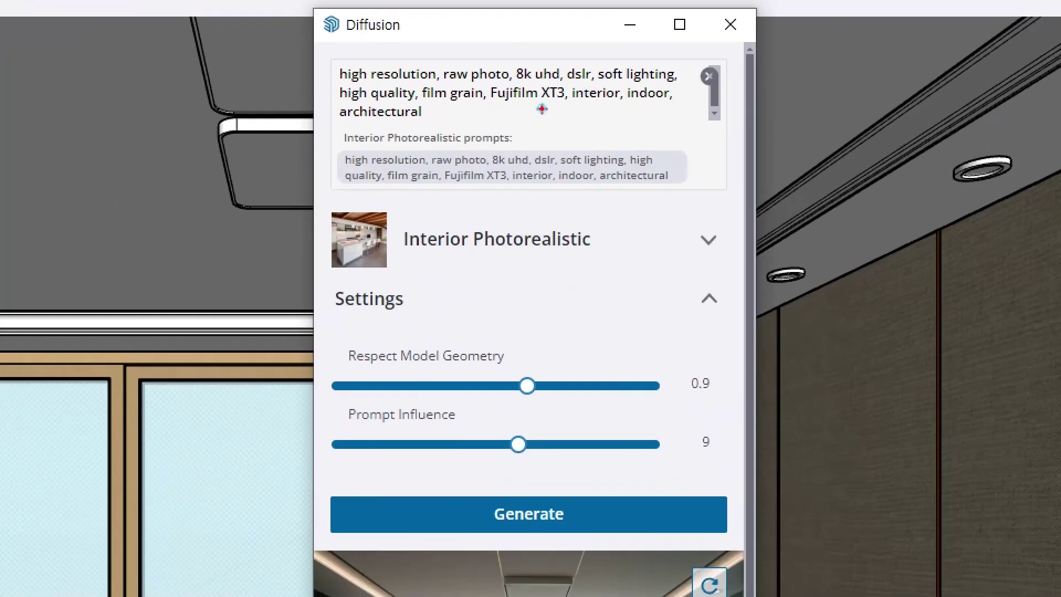
mouse_move(423, 76)
ctrl+mouse_down()
mouse_move(604, 147)
mouse_move(635, 179)
ctrl+mouse_up()
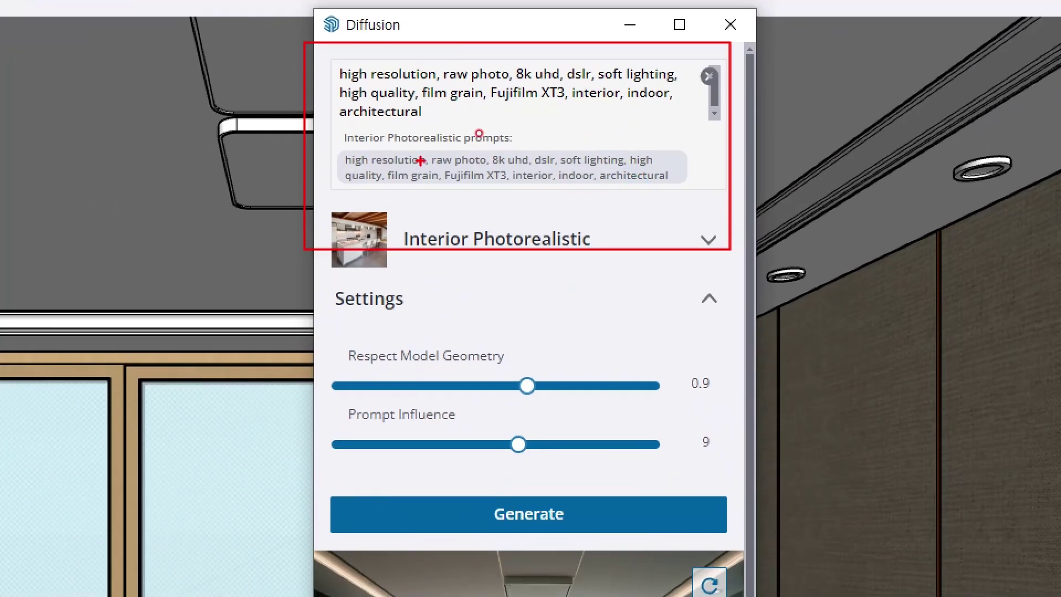
ctrl+drag(433, 114, 653, 160)
key(Escape)
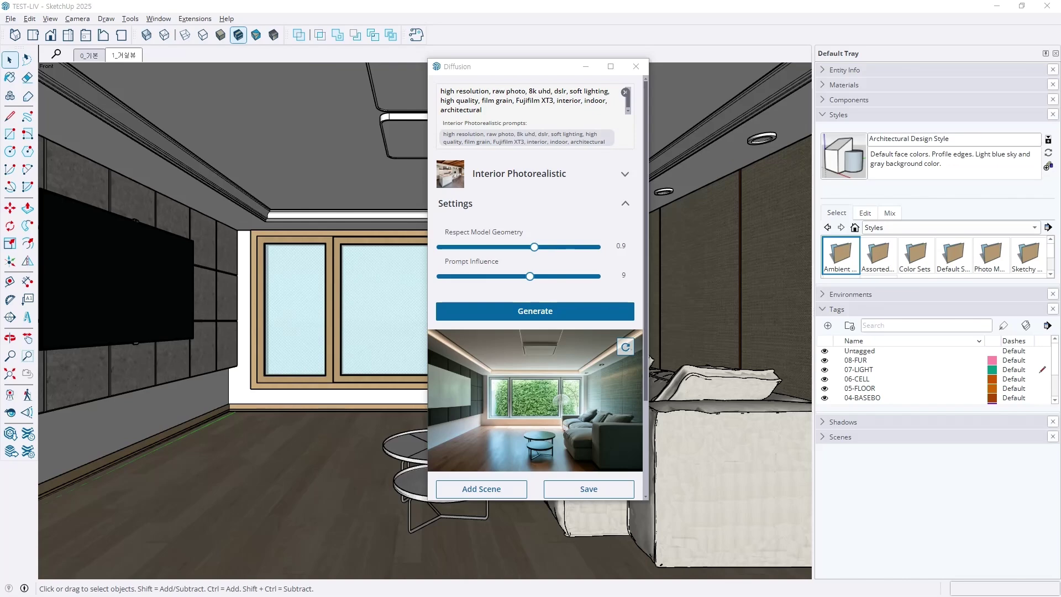
- Copy the whole Diffusion prompt, switch to Google Translate in the browser and paste it for translation into Korean
click(559, 94)
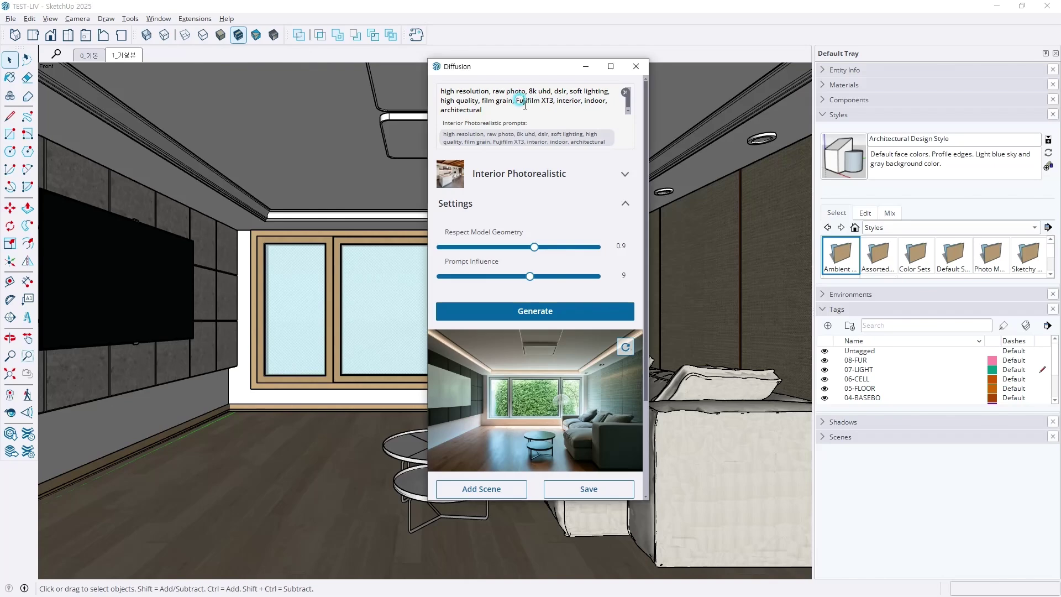
key(ctrl+a)
key(ctrl+c)
key(alt+Tab)
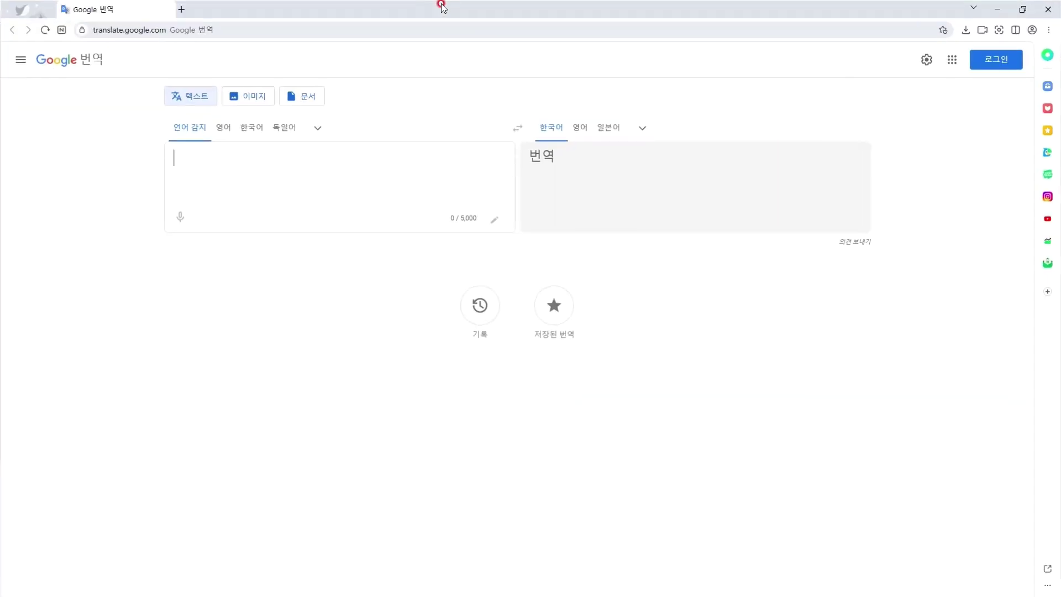
key(ctrl+v)
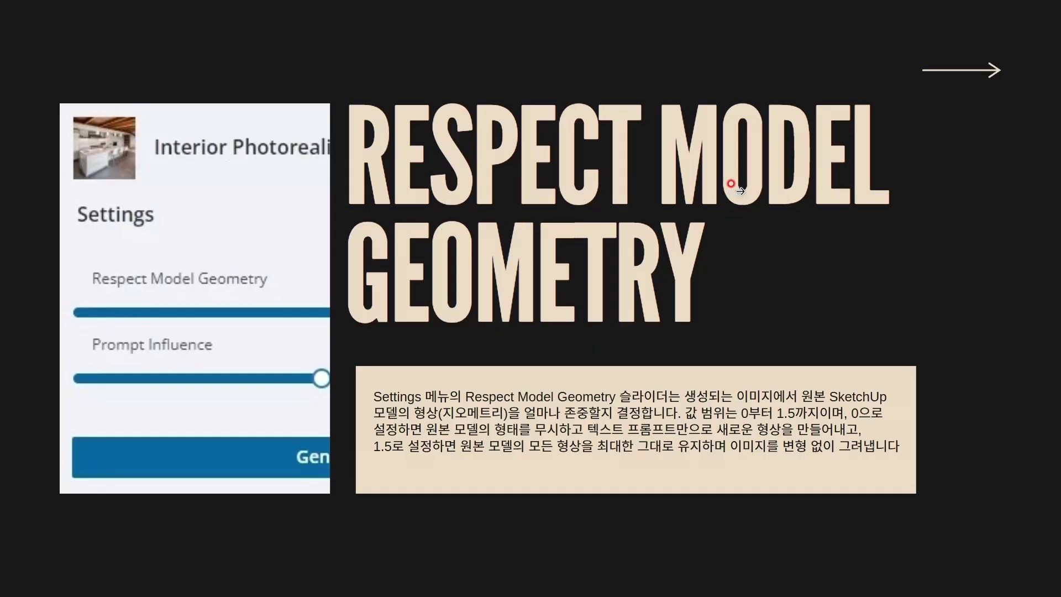
click(741, 190)
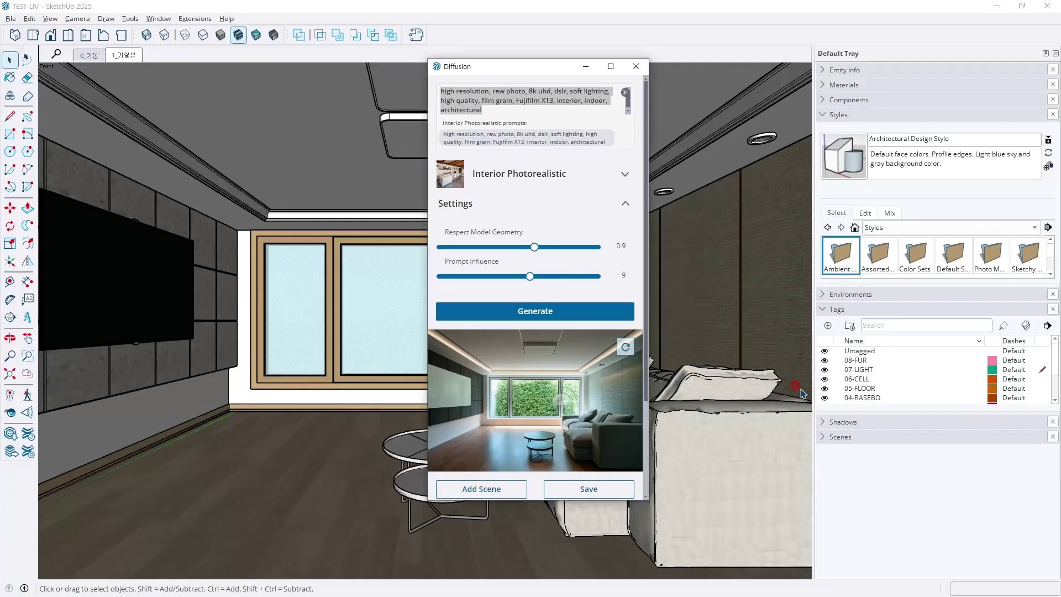
- Set Respect Model Geometry to 0 and generate a new set of images with the same prompt
key(ctrl+a)
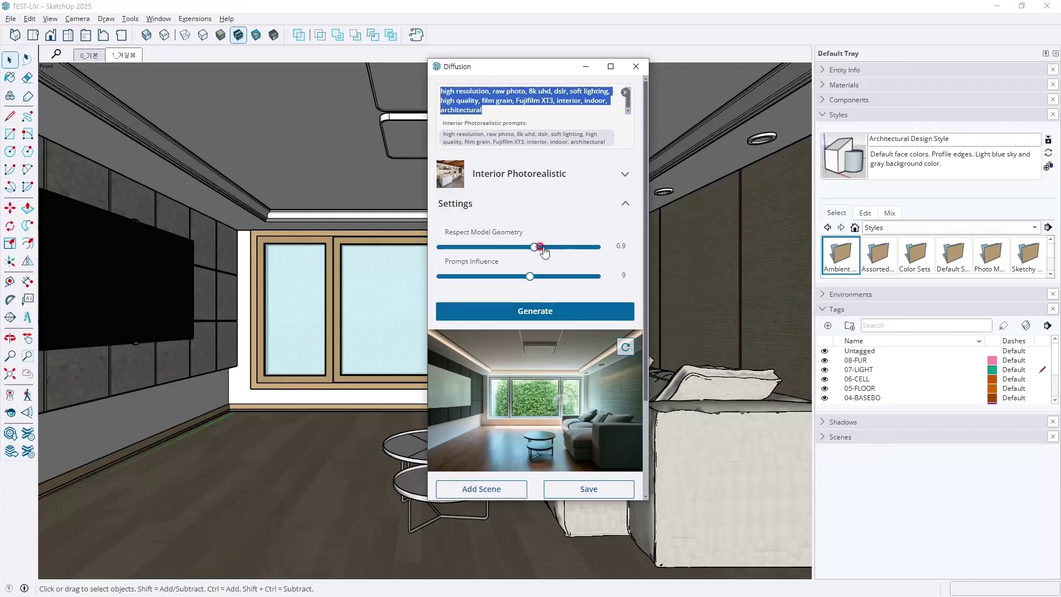
drag(543, 248, 350, 257)
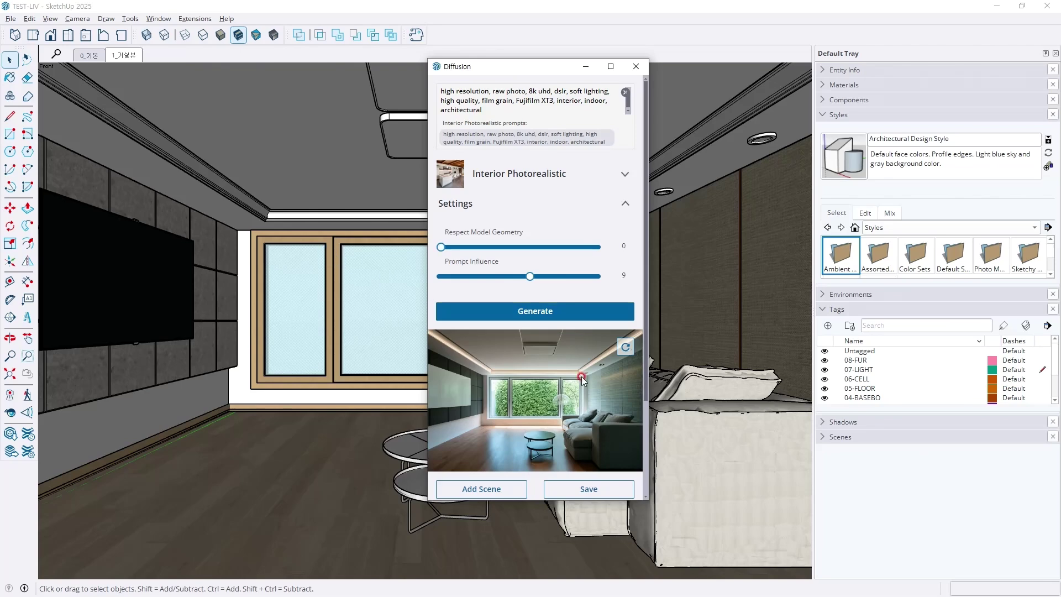
click(555, 311)
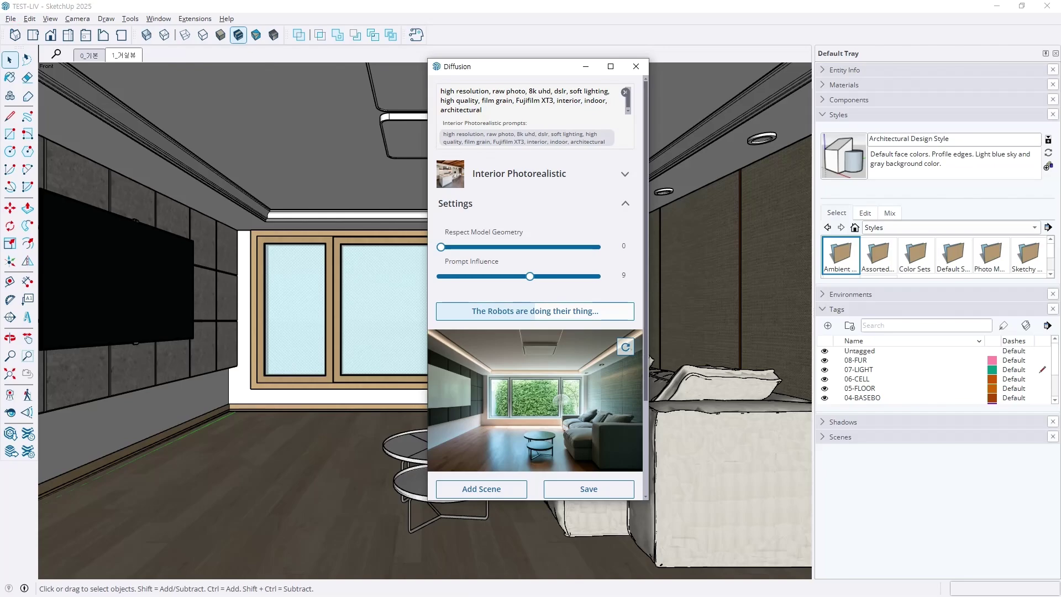
- Open the middle image of the set generated with Respect Model Geometry at 0 and compare its room with the model
click(633, 363)
key(ctrl+1)
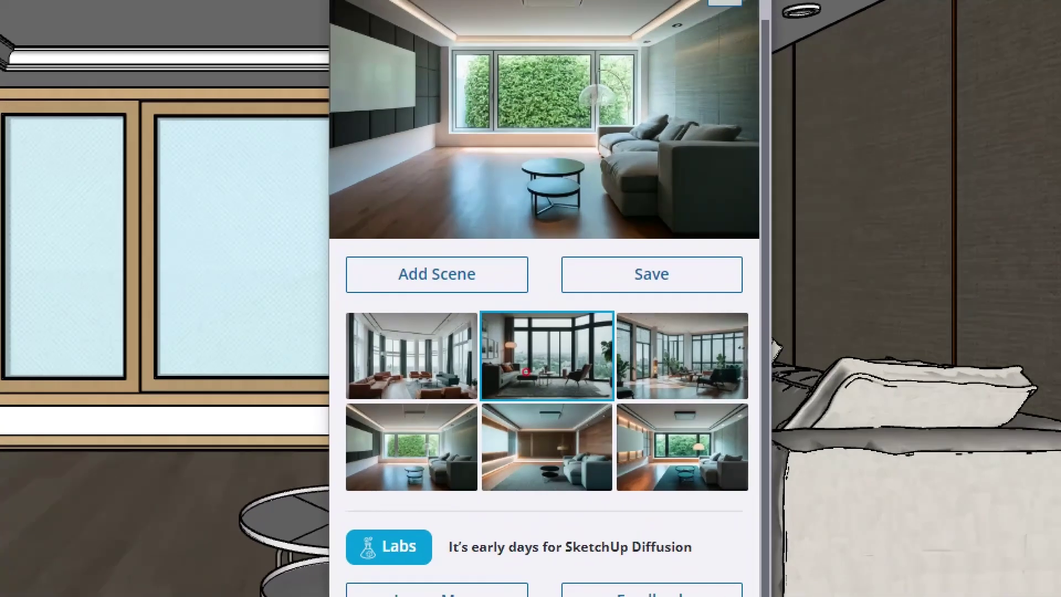
click(526, 371)
ctrl+drag(407, 323, 672, 393)
key(Escape)
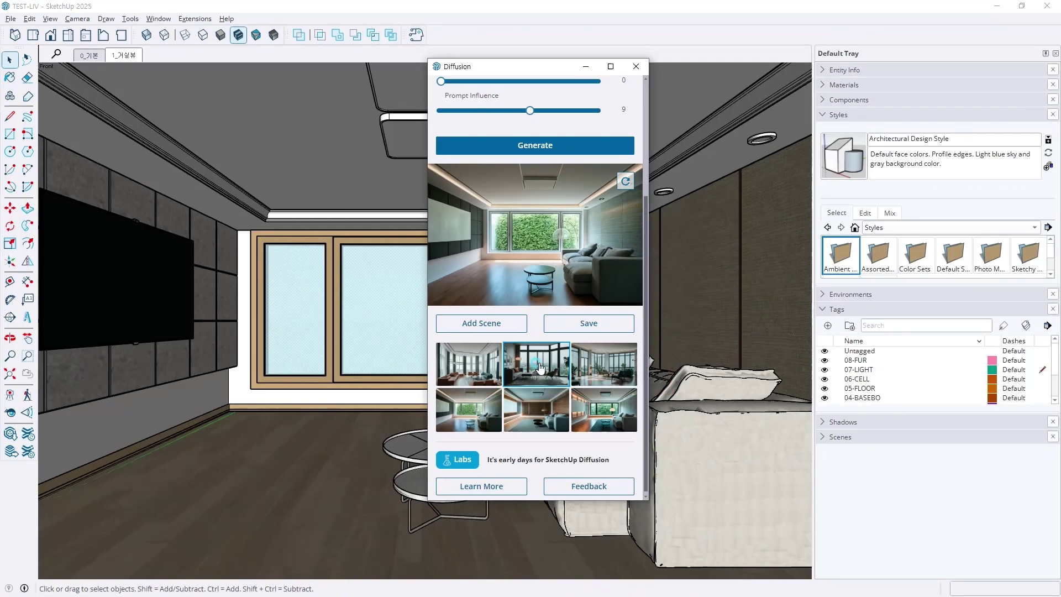
click(535, 363)
key(ctrl+1)
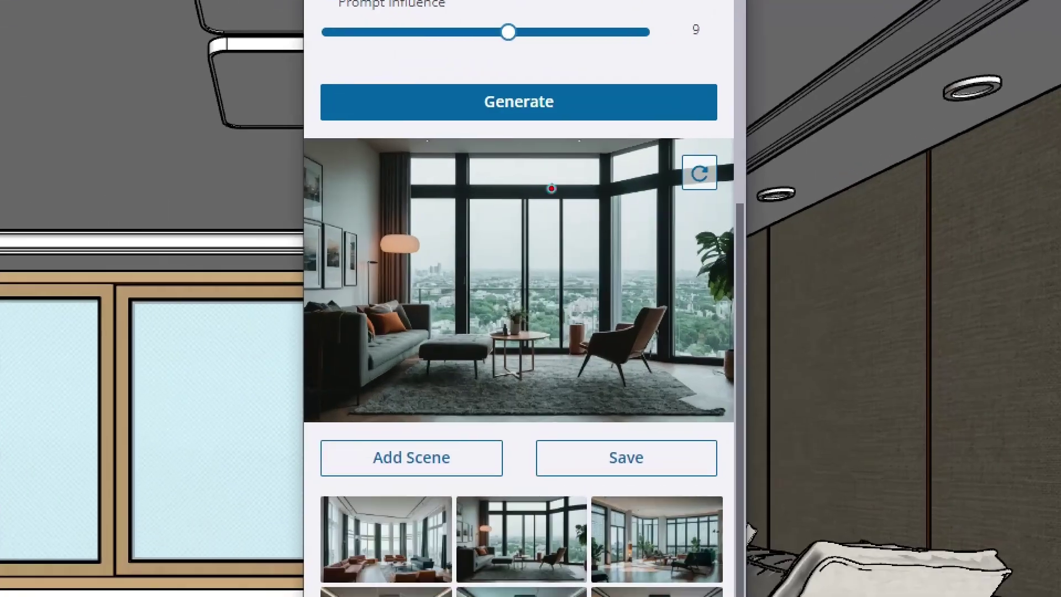
mouse_move(310, 126)
ctrl+mouse_down()
mouse_move(656, 406)
mouse_move(727, 450)
ctrl+mouse_up()
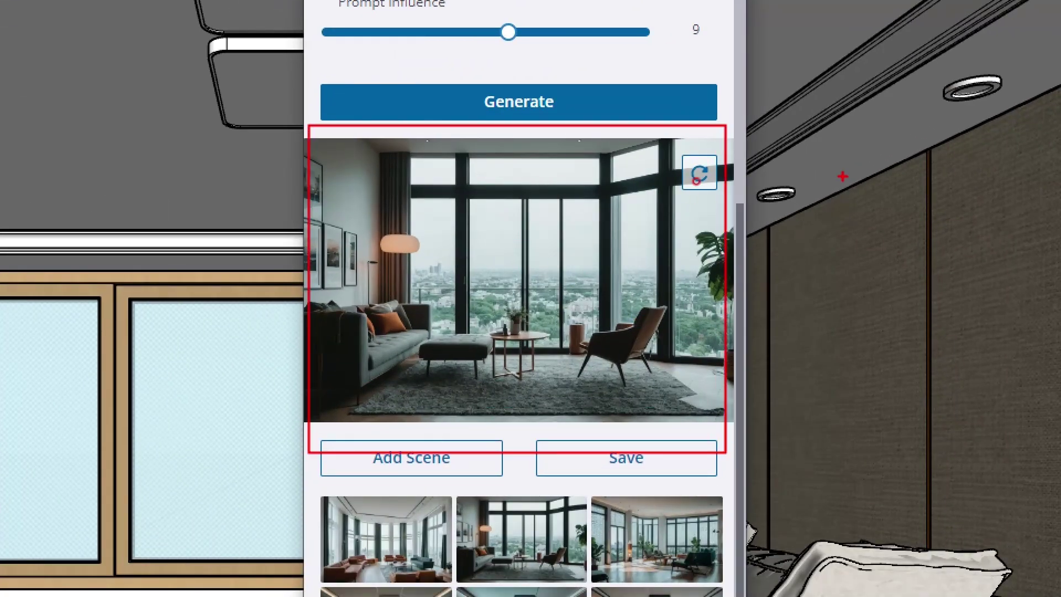
key(Escape)
- Set Respect Model Geometry to 1.5 and generate a new set of images with the same prompt
scroll(595, 127, up, 1)
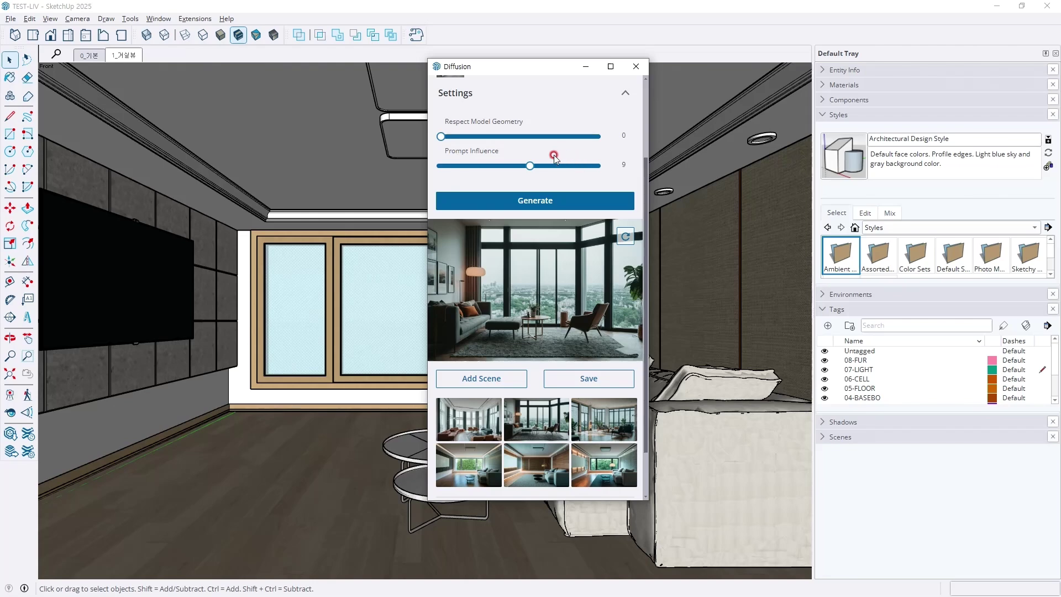
drag(442, 137, 612, 137)
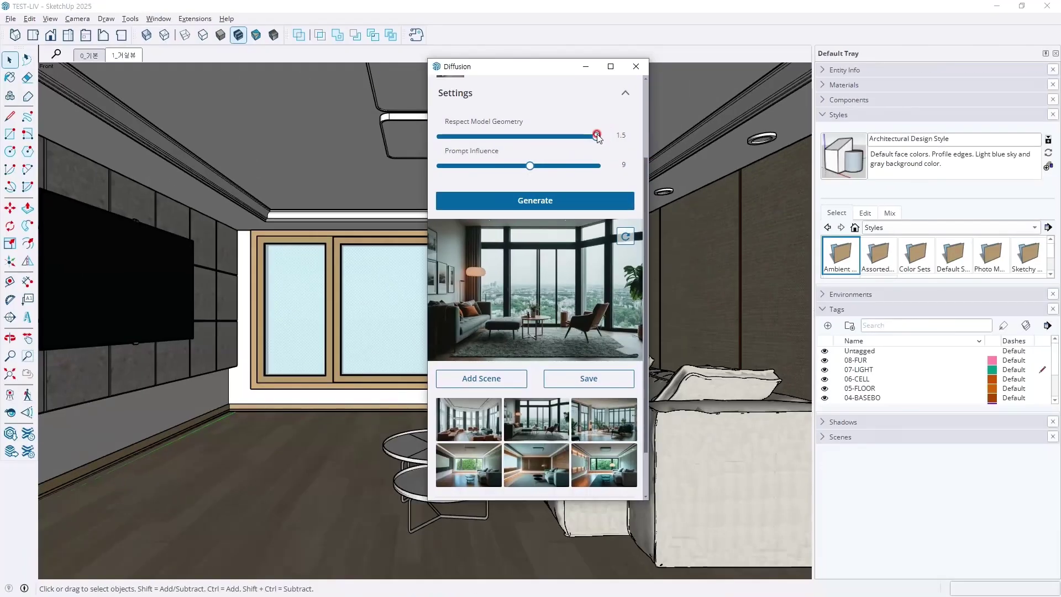
click(552, 199)
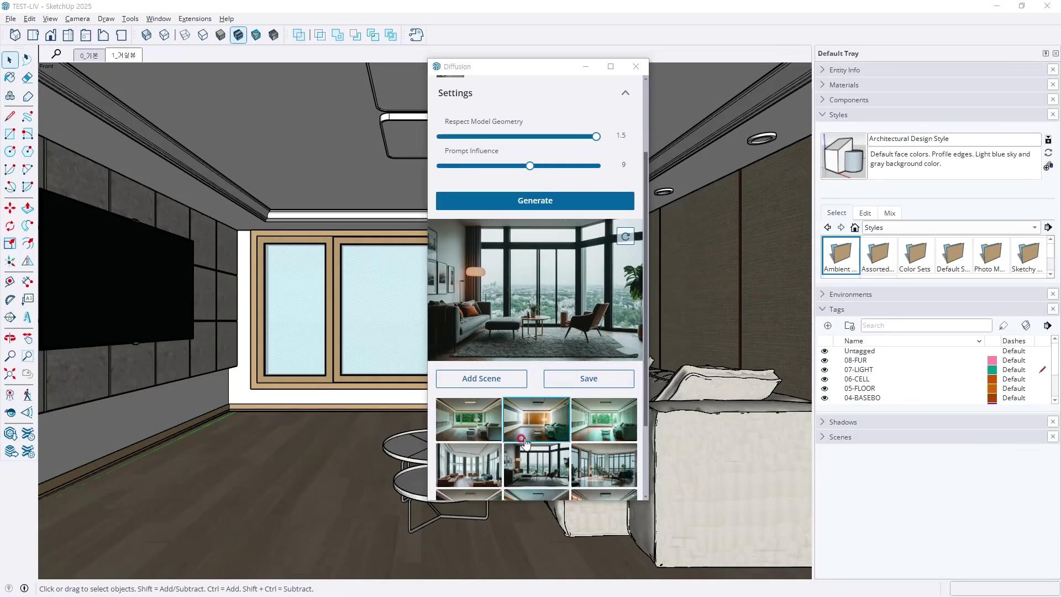
- Preview each of the three images generated with Respect Model Geometry at 1.5 and compare them with the model
click(518, 445)
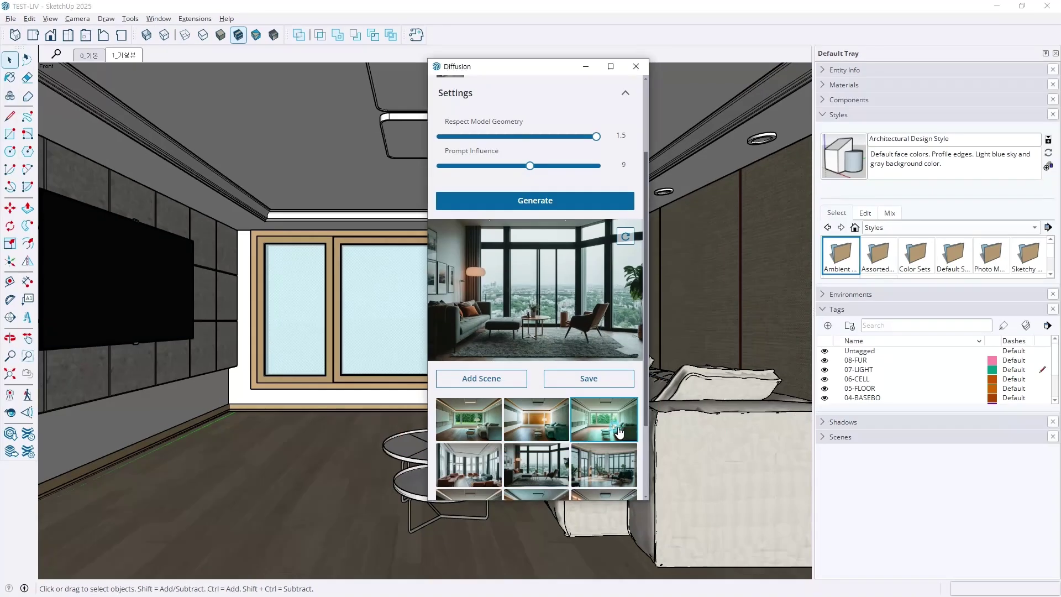
click(712, 408)
click(612, 405)
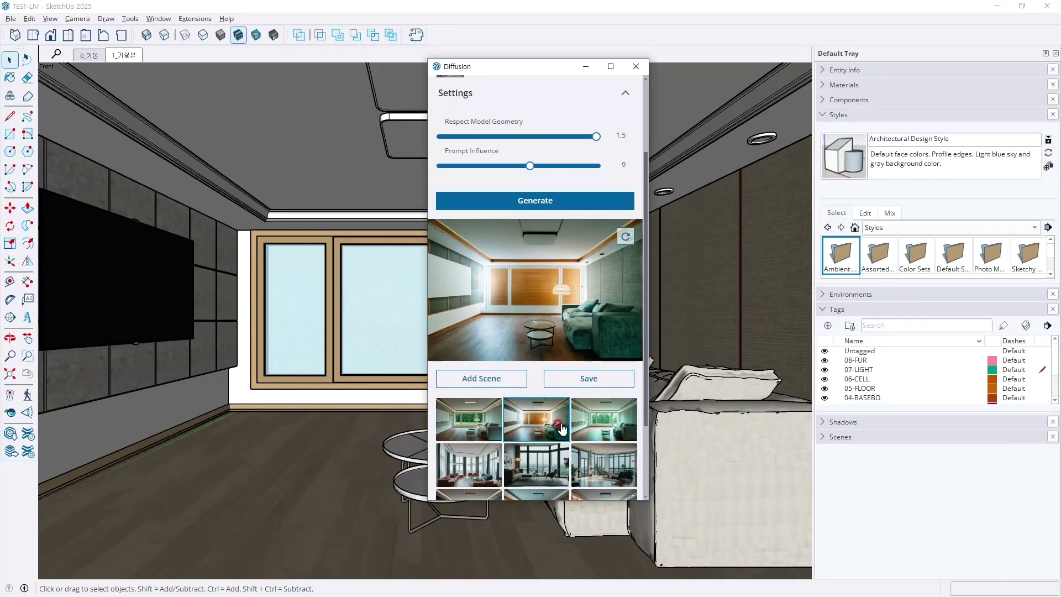
click(467, 420)
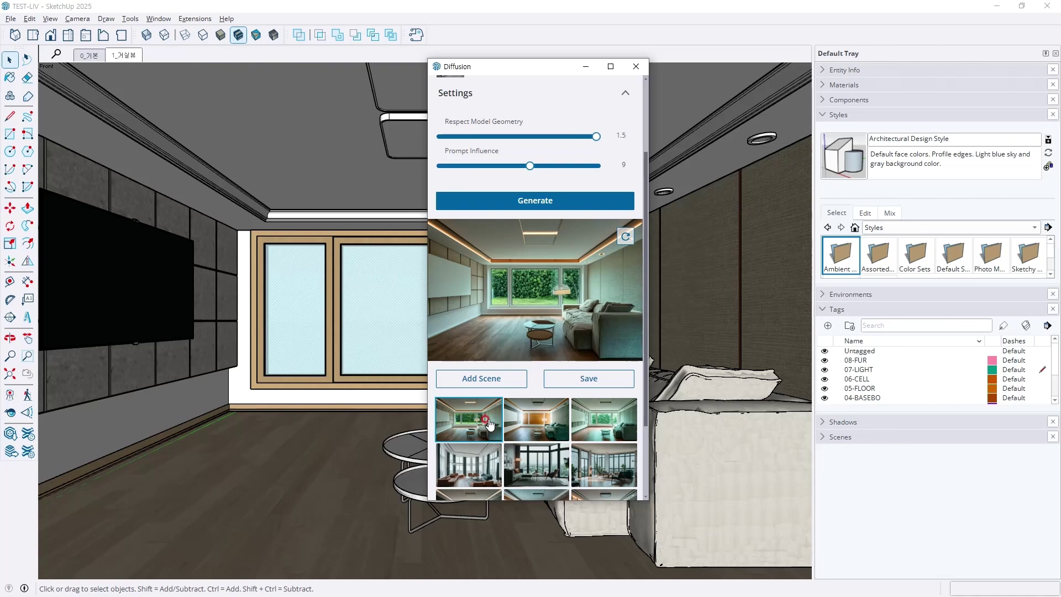
click(599, 428)
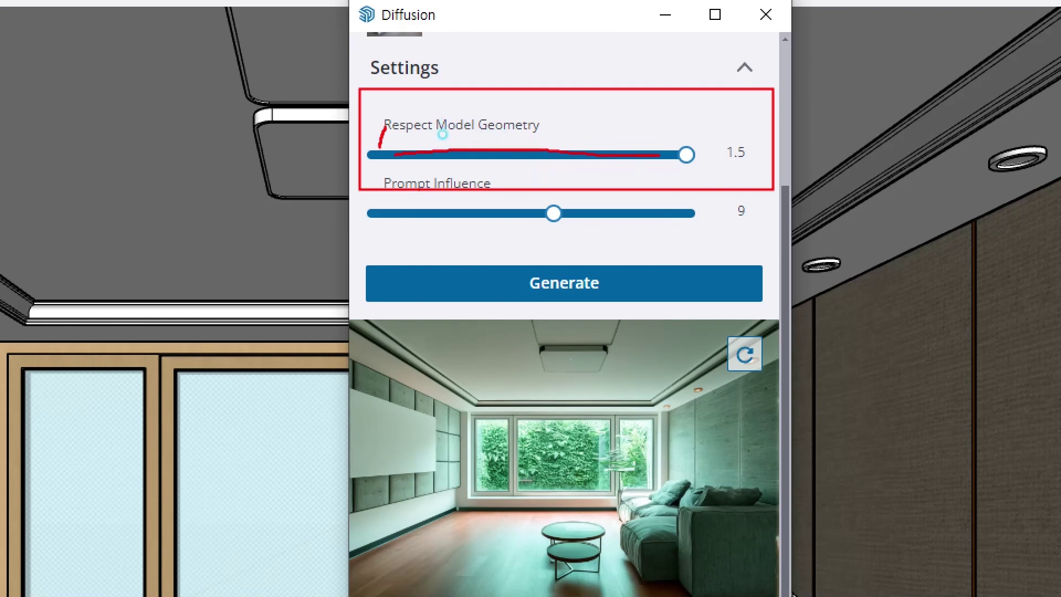
drag(310, 176, 295, 191)
drag(300, 125, 403, 207)
mouse_move(418, 153)
mouse_down()
mouse_move(731, 147)
mouse_move(717, 150)
mouse_up()
drag(676, 129, 752, 131)
mouse_move(736, 86)
mouse_down()
mouse_move(786, 48)
mouse_move(757, 60)
mouse_up()
mouse_move(767, 165)
mouse_down()
mouse_move(680, 144)
mouse_move(771, 175)
mouse_move(674, 147)
mouse_move(755, 158)
mouse_move(728, 216)
mouse_up()
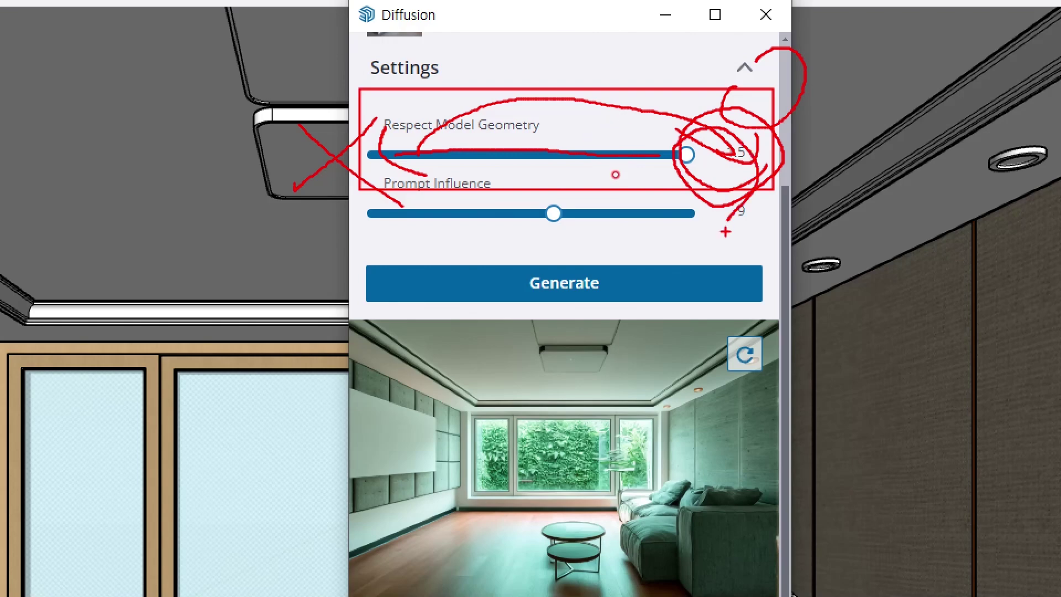
key(Escape)
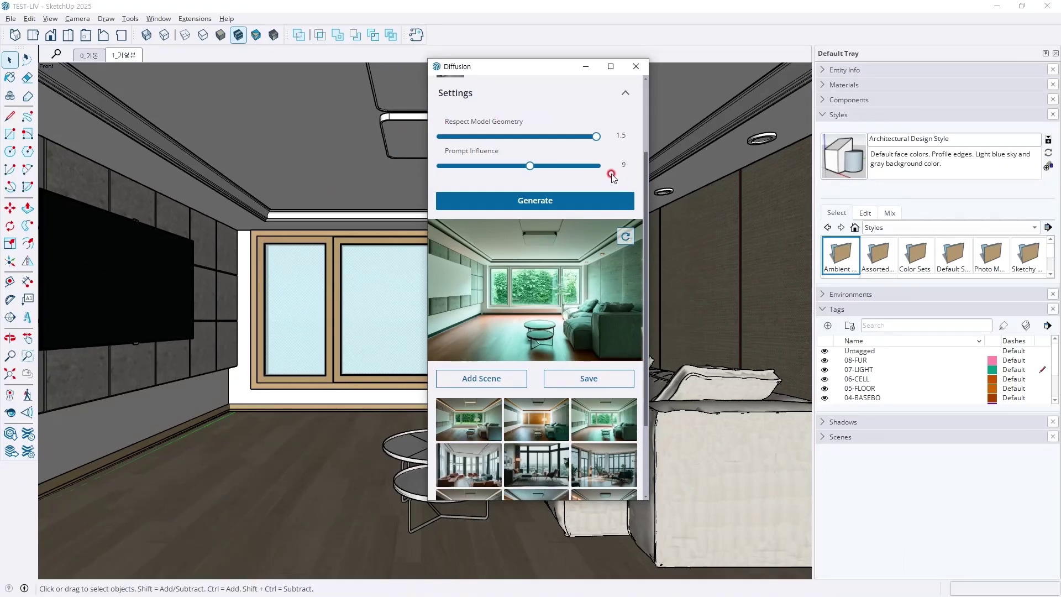
mouse_move(594, 142)
mouse_down()
mouse_move(553, 141)
mouse_move(605, 139)
mouse_move(548, 144)
mouse_move(602, 143)
mouse_up()
- Try Prompt Influence at its maximum of 12 and set it to its minimum of 5
scroll(525, 144, up, 2)
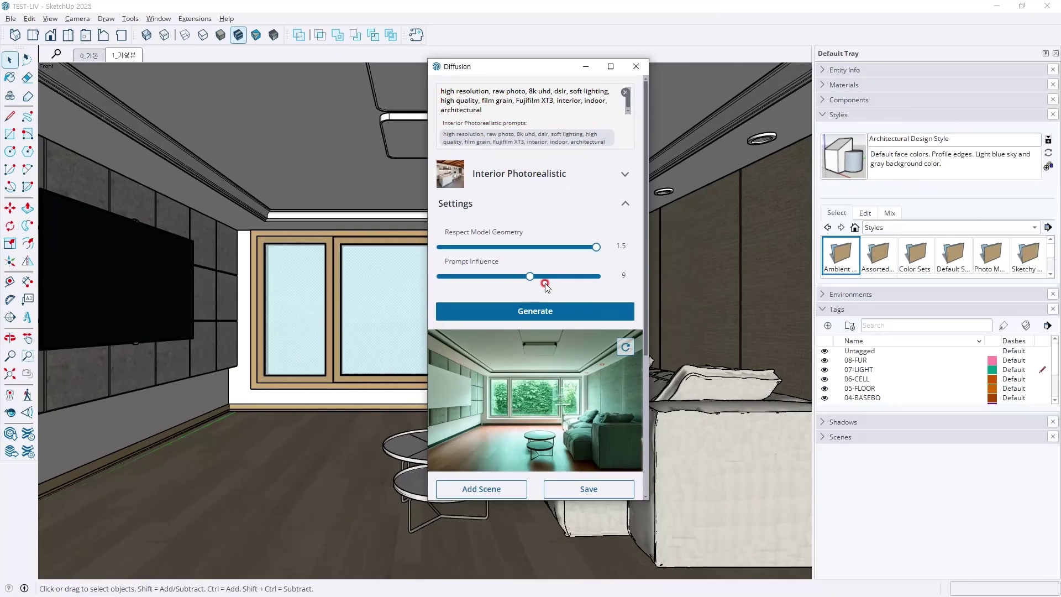
drag(545, 285, 637, 282)
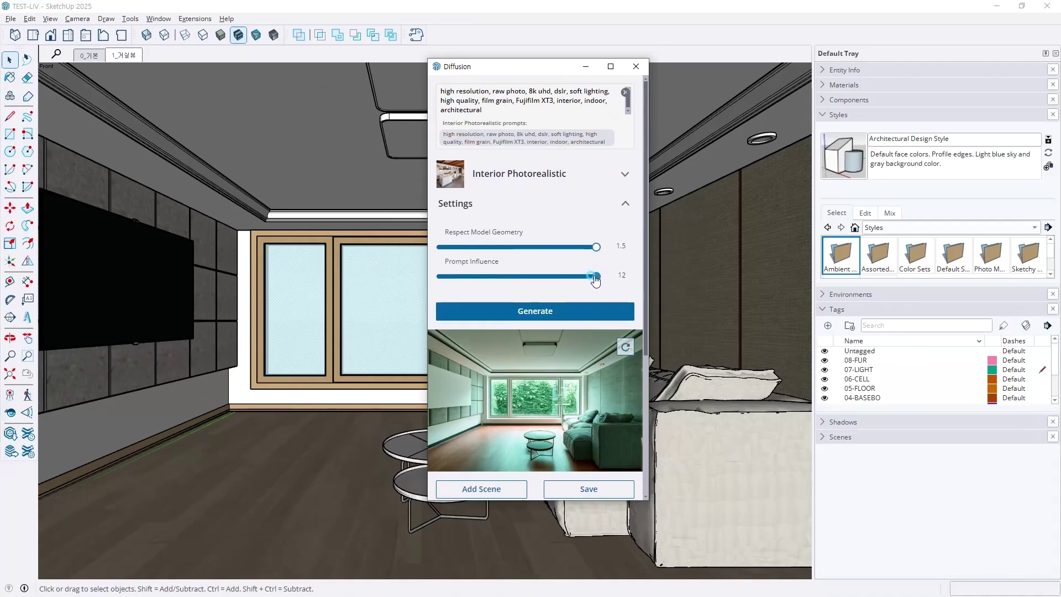
drag(595, 276, 406, 282)
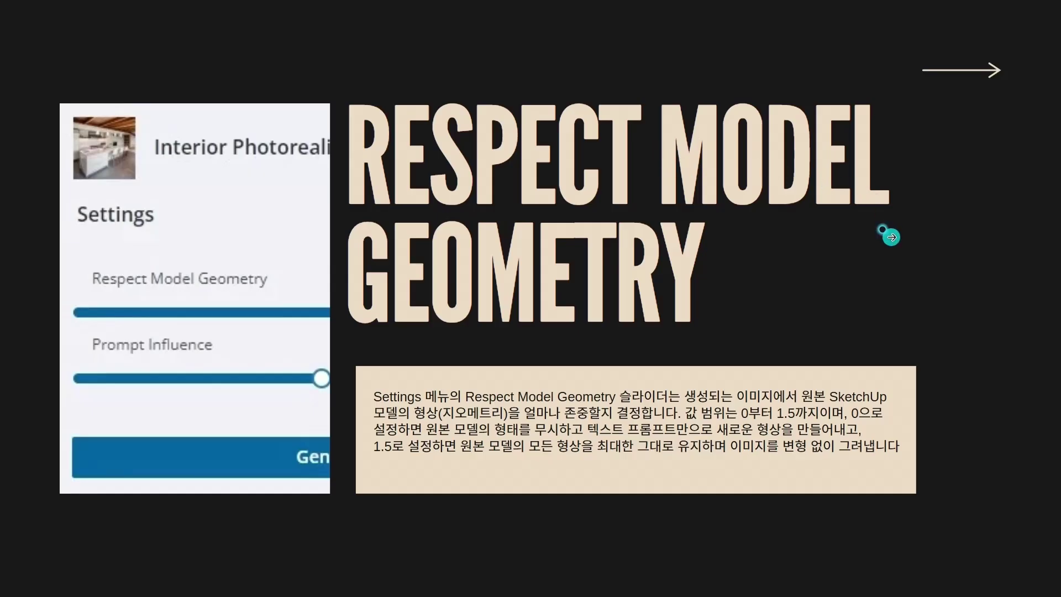
click(883, 230)
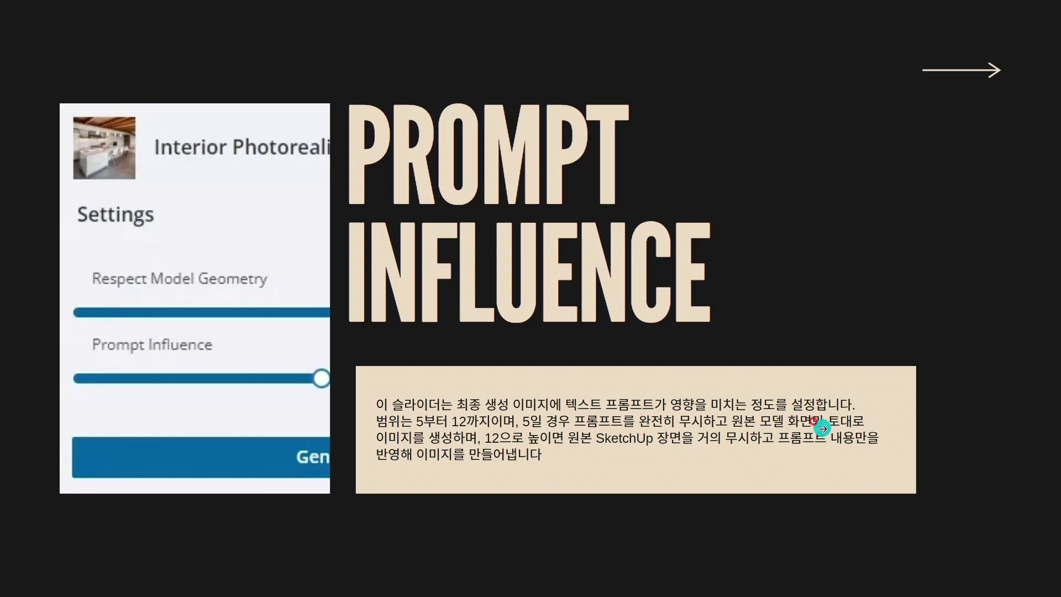
key(alt+Tab)
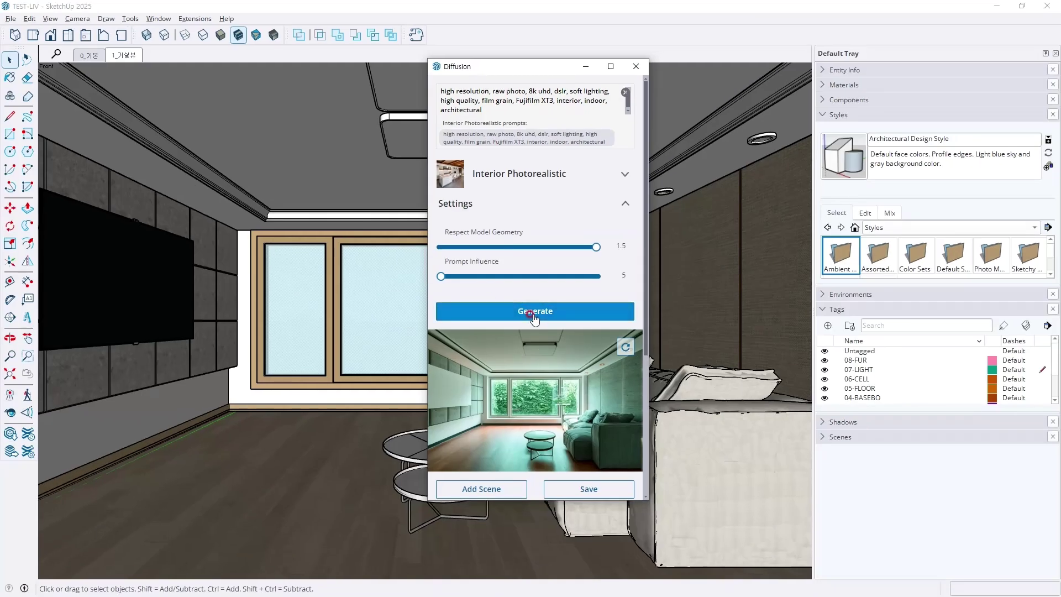
- Generate a new set of images with Prompt Influence at 5 and preview each of the three images
click(532, 313)
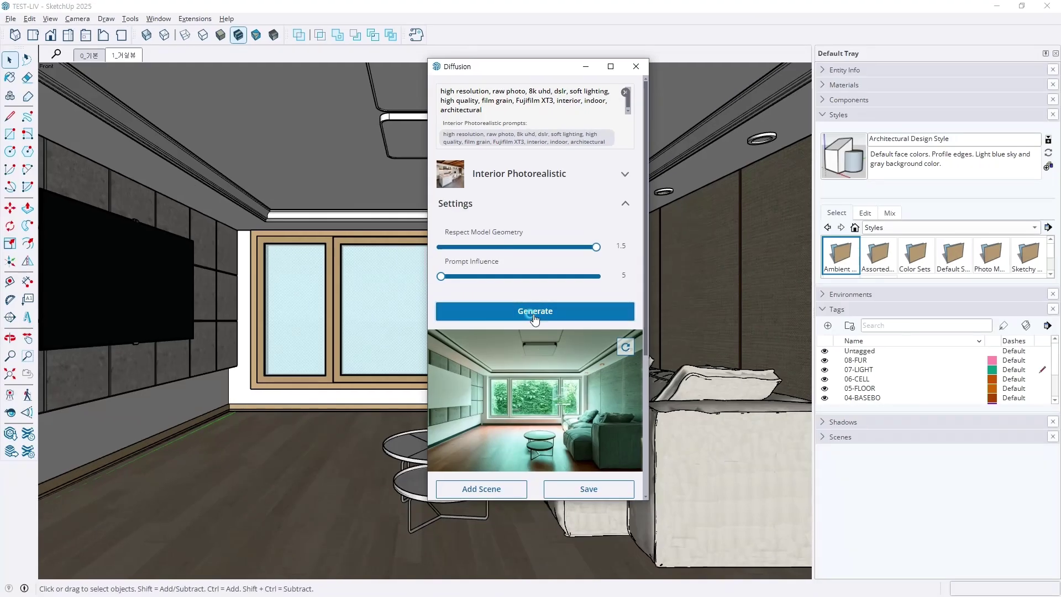
scroll(533, 332, down, 3)
click(481, 373)
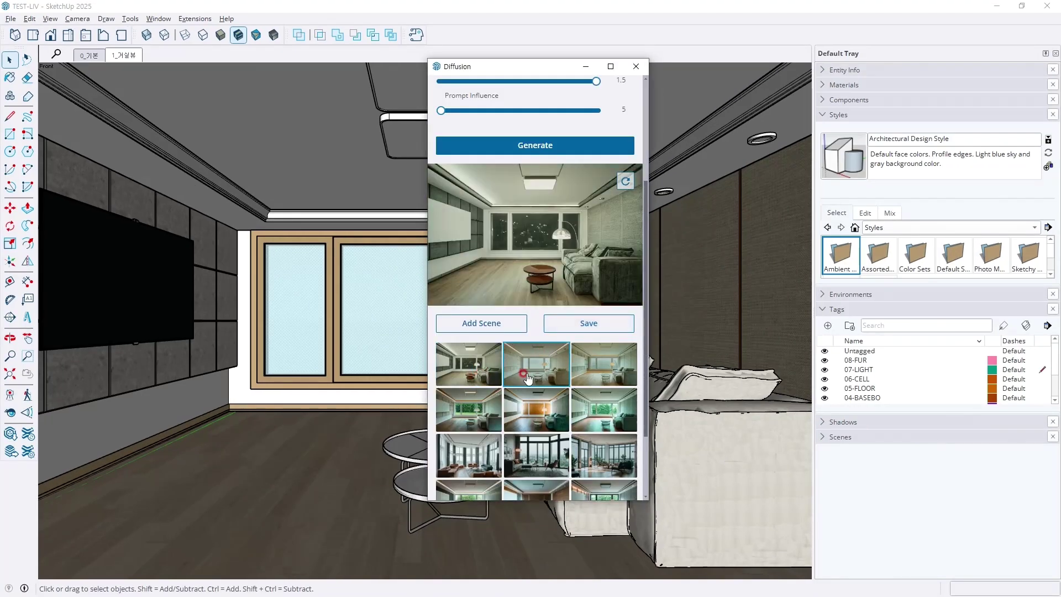
click(525, 377)
click(587, 377)
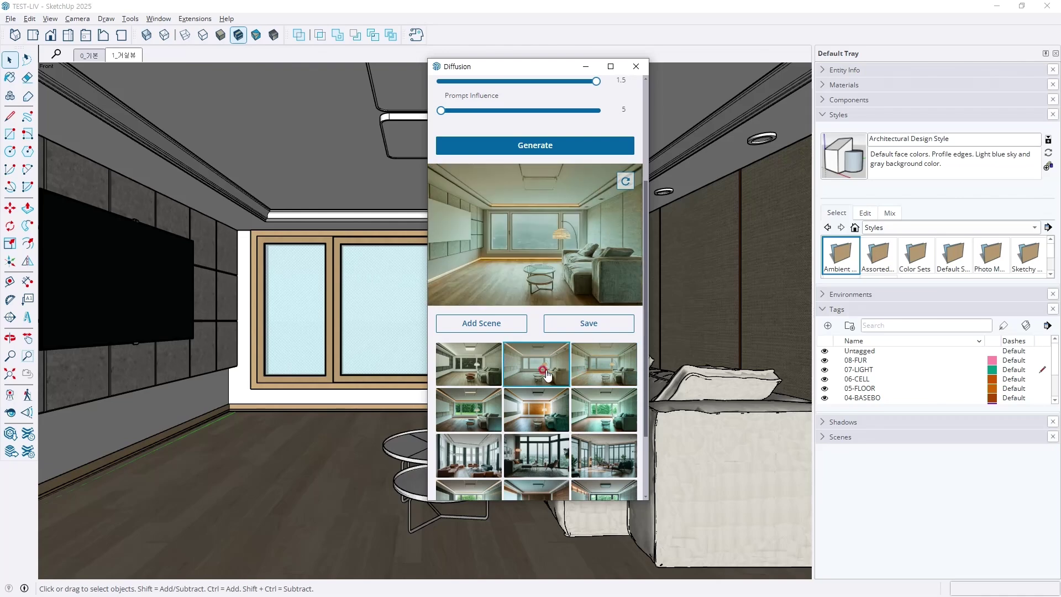
click(545, 373)
click(491, 371)
click(542, 369)
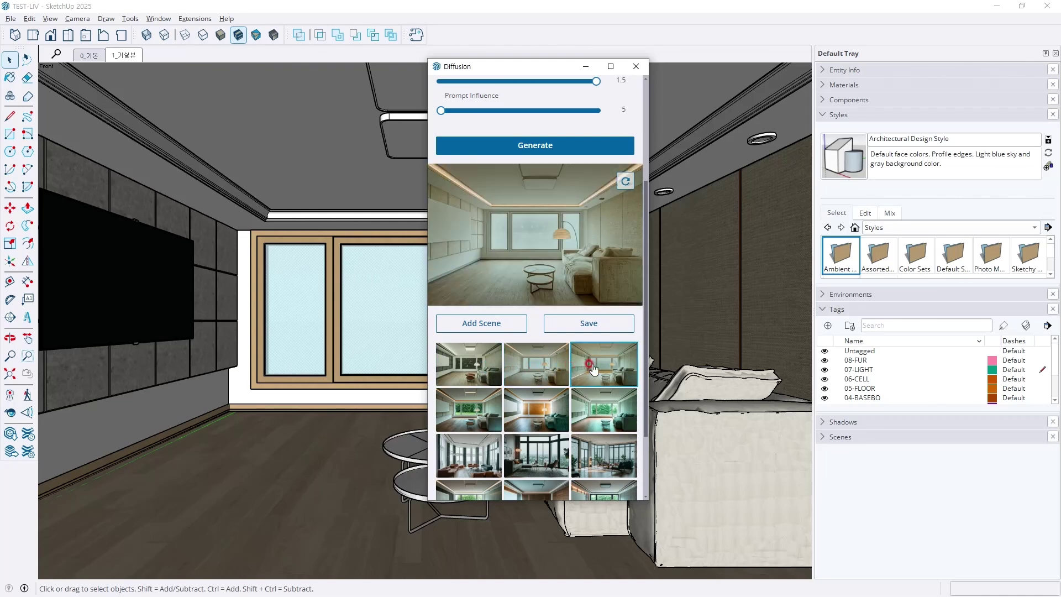
- Replace the whole Diffusion prompt with "wood tone" and generate image sets at Prompt Influence 5 and 12
scroll(583, 359, up, 3)
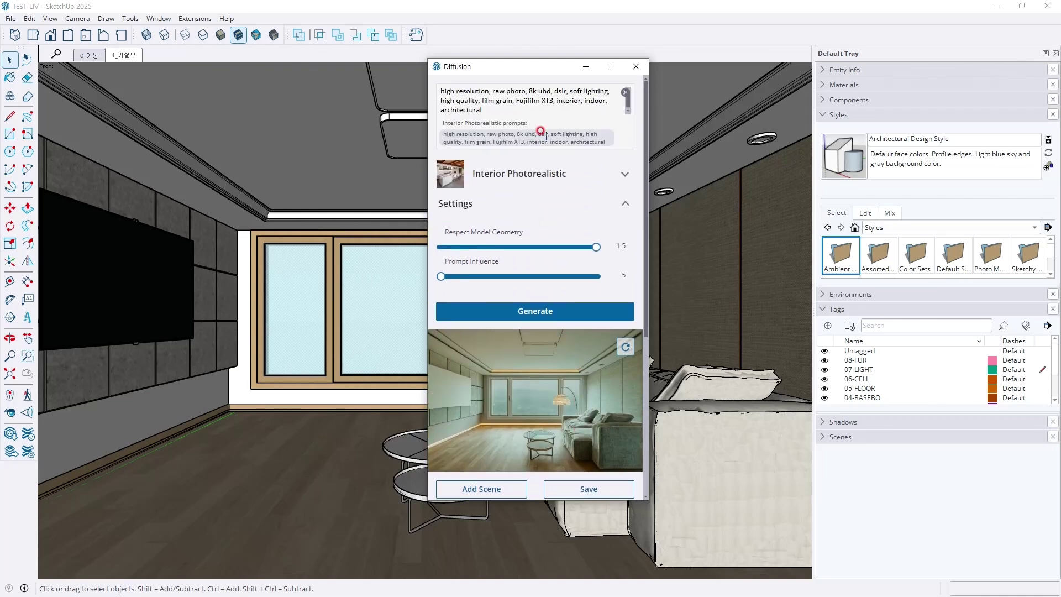
triple_click(547, 111)
drag(547, 111, 509, 114)
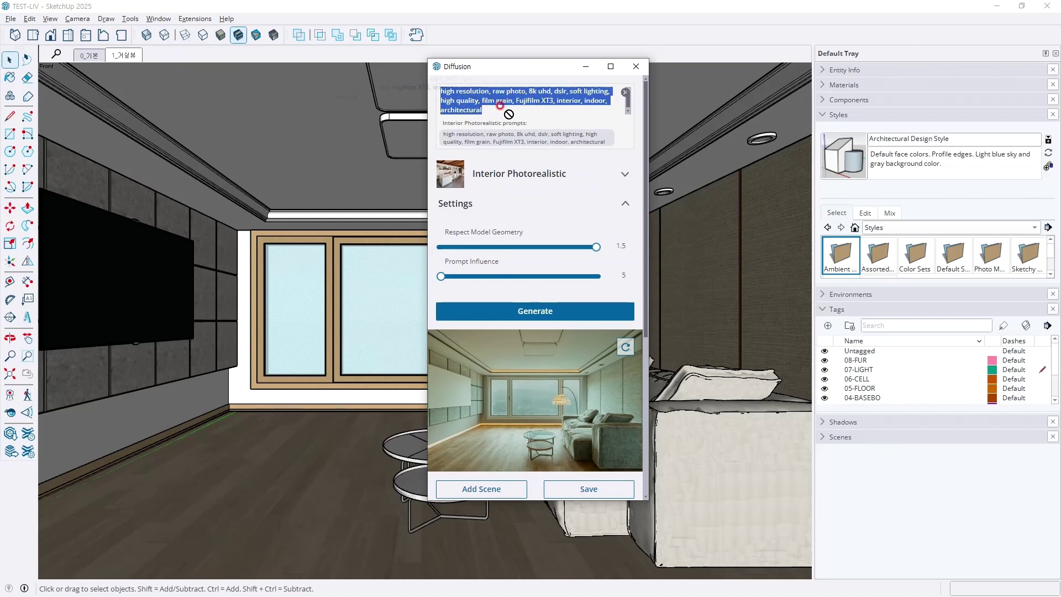
text(wood tone)
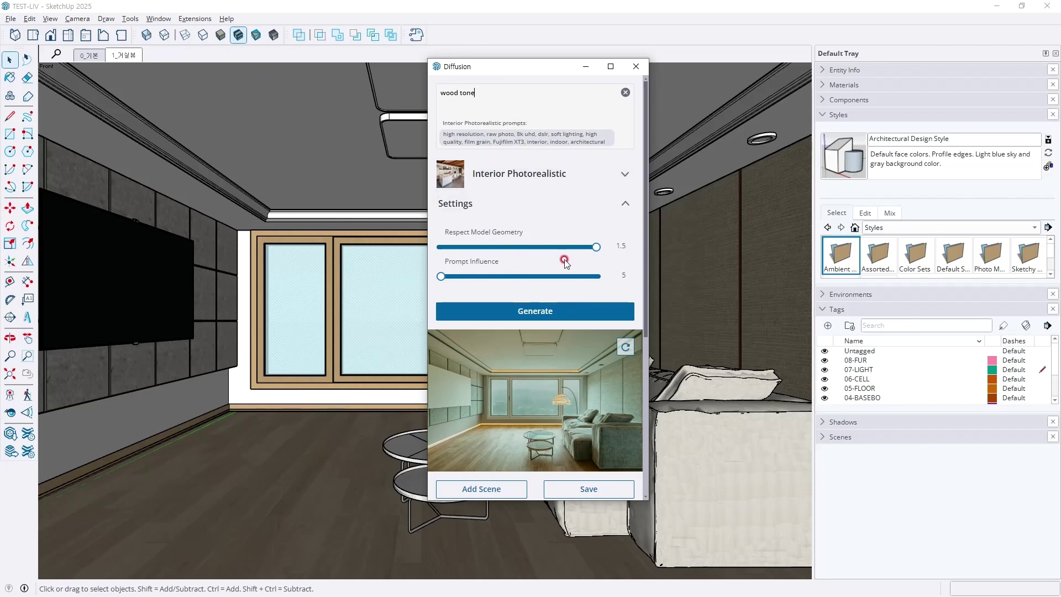
click(554, 316)
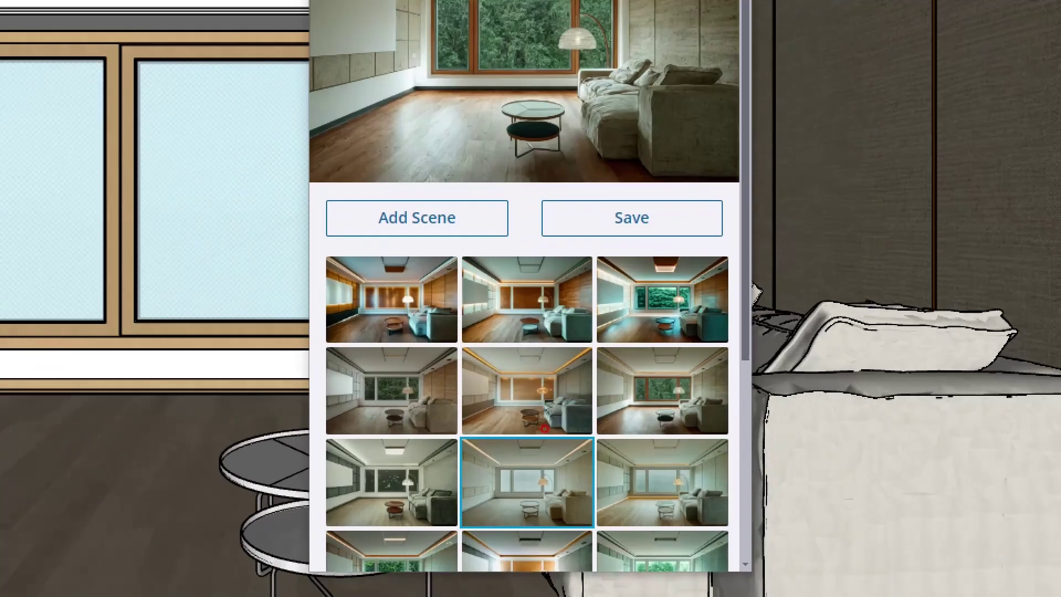
- Preview and compare the wood tone images generated with Prompt Influence at 5 and at 12
click(545, 424)
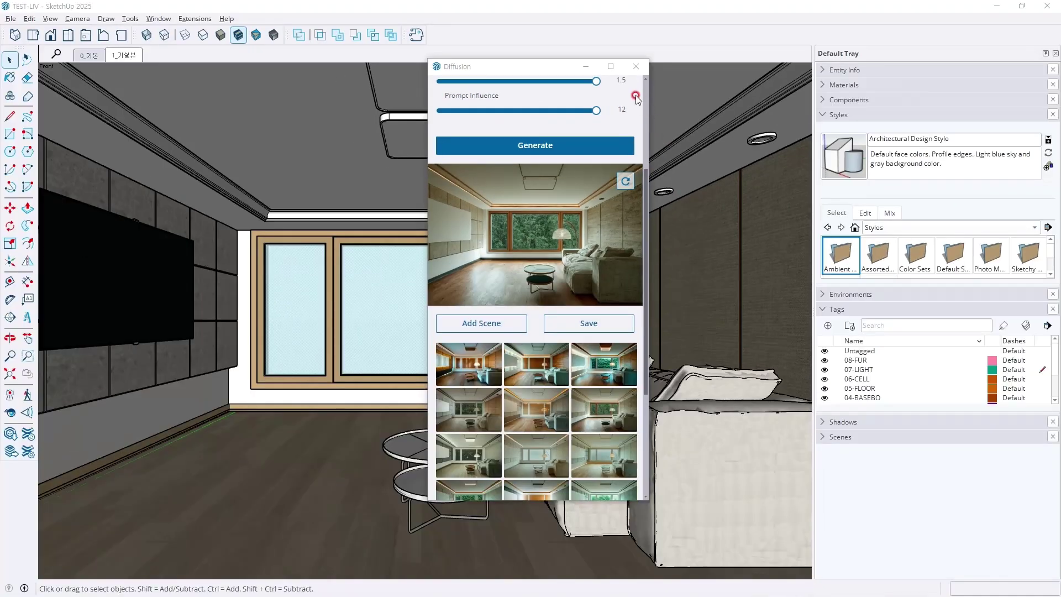
scroll(628, 150, up, 2)
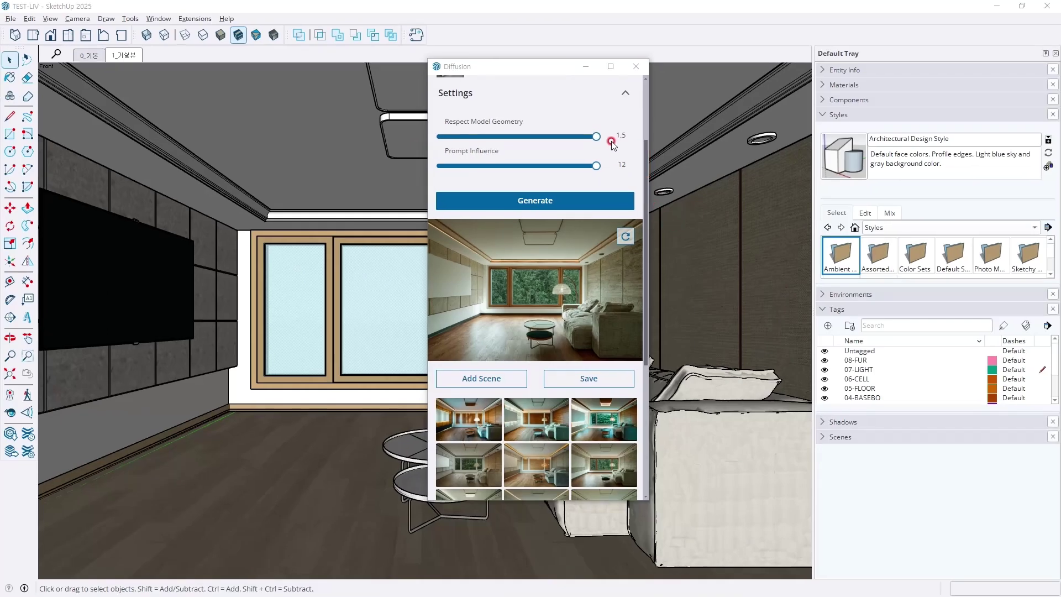
scroll(674, 116, up, 2)
scroll(655, 554, down, 1)
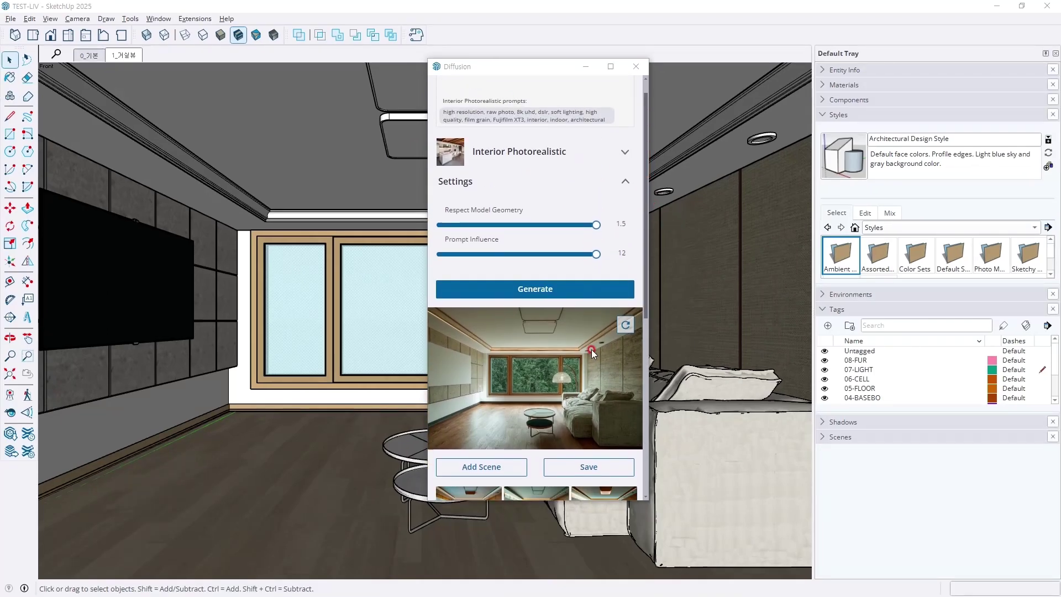
scroll(591, 356, down, 4)
click(541, 237)
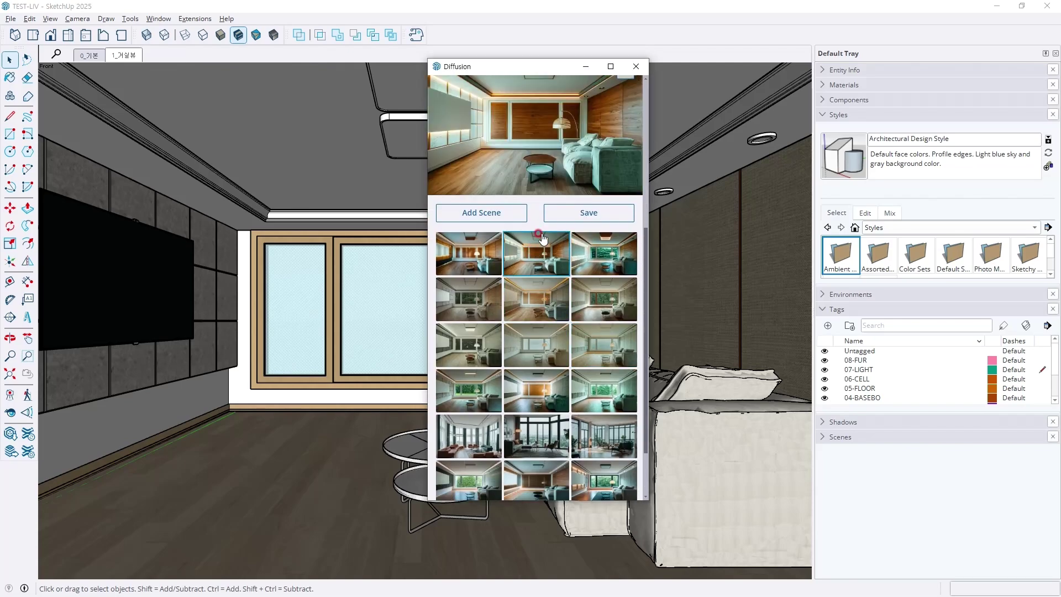
scroll(519, 148, up, 1)
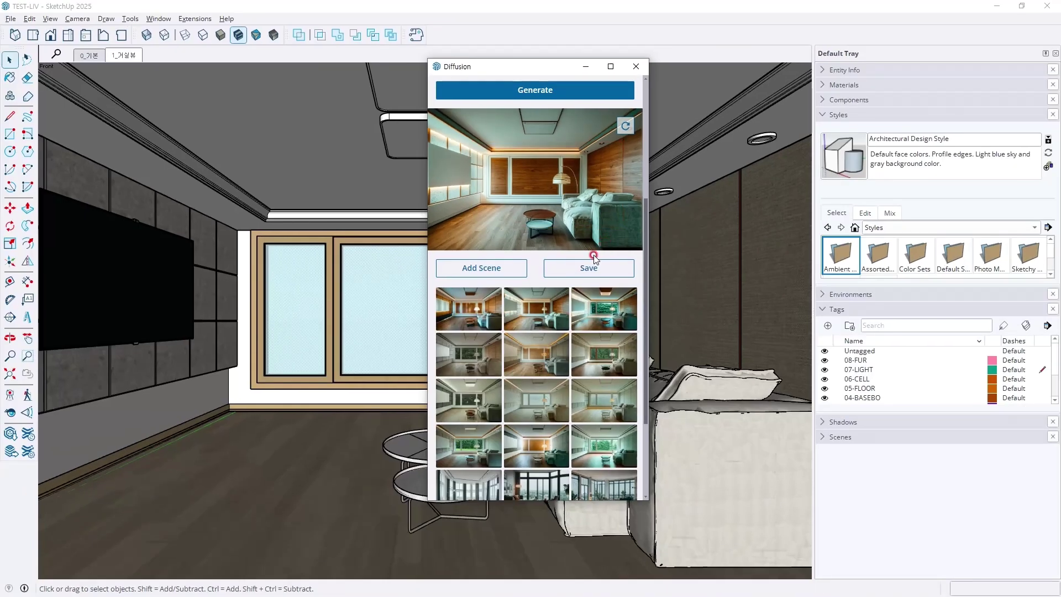
click(547, 357)
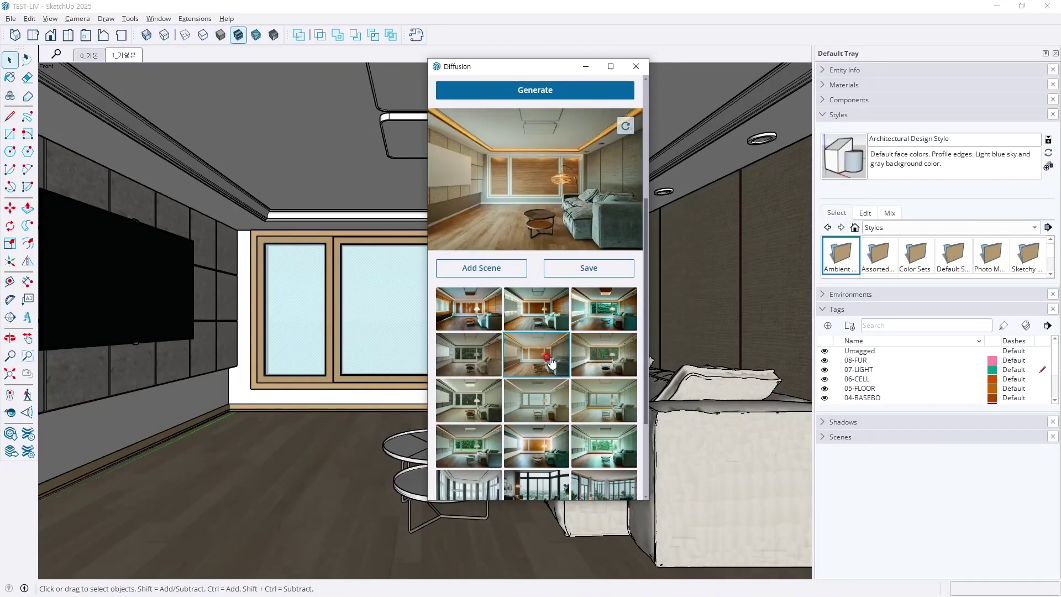
click(531, 318)
click(533, 347)
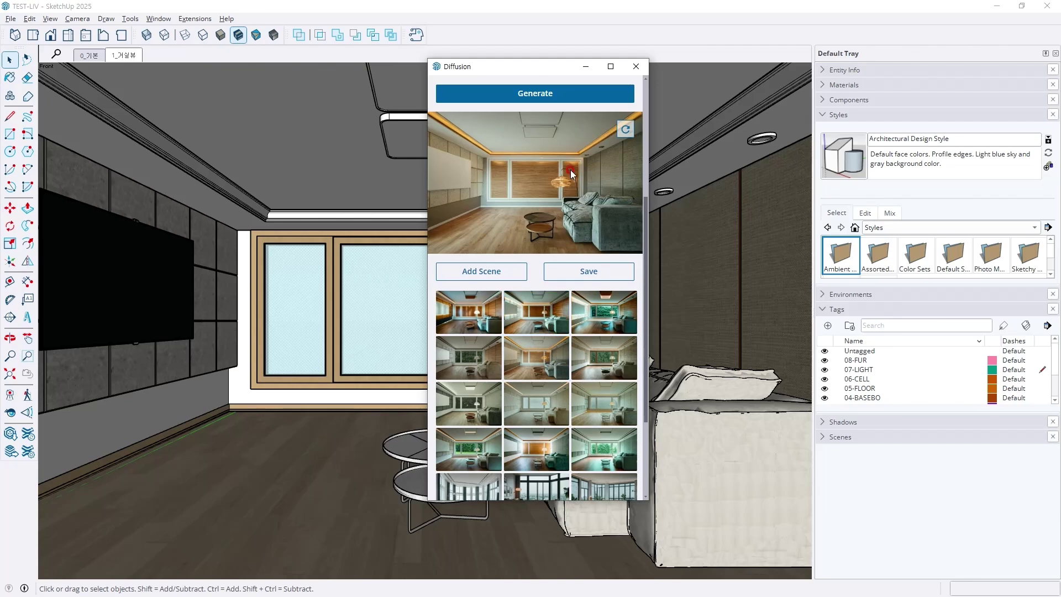
- Lower Prompt Influence to a mid-range setting and return to the generated images
scroll(569, 167, up, 3)
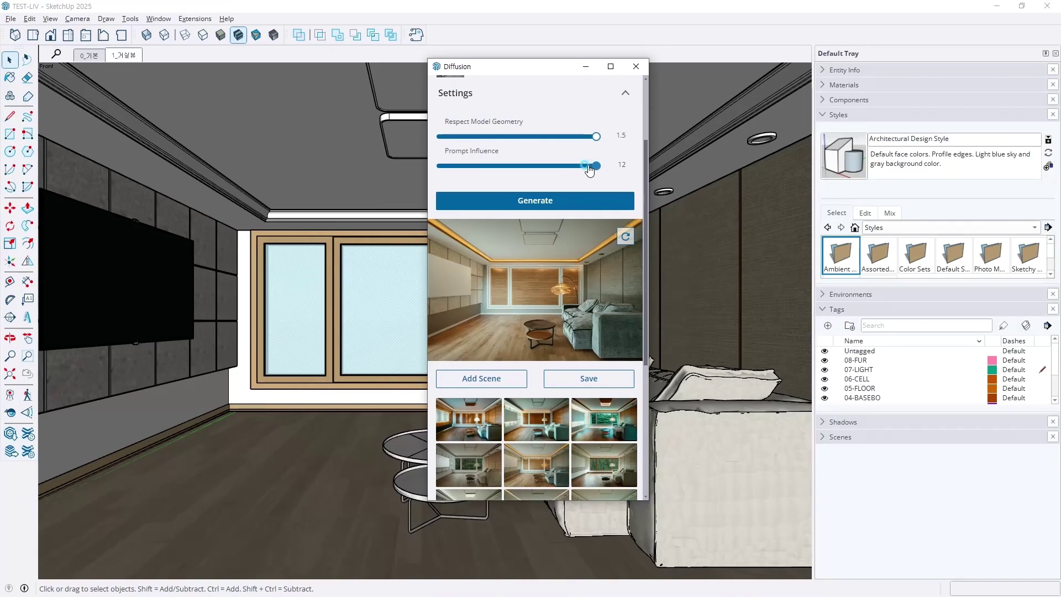
drag(652, 181, 291, 182)
drag(418, 171, 528, 170)
scroll(546, 446, down, 2)
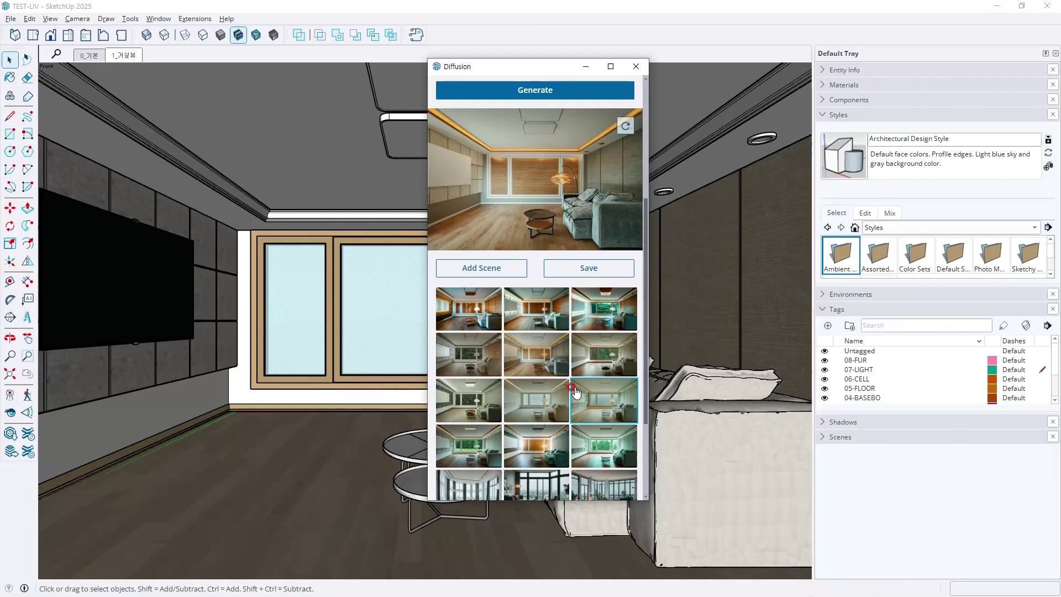
- Preview and compare the first wood tone images of the top two generated rows
click(476, 283)
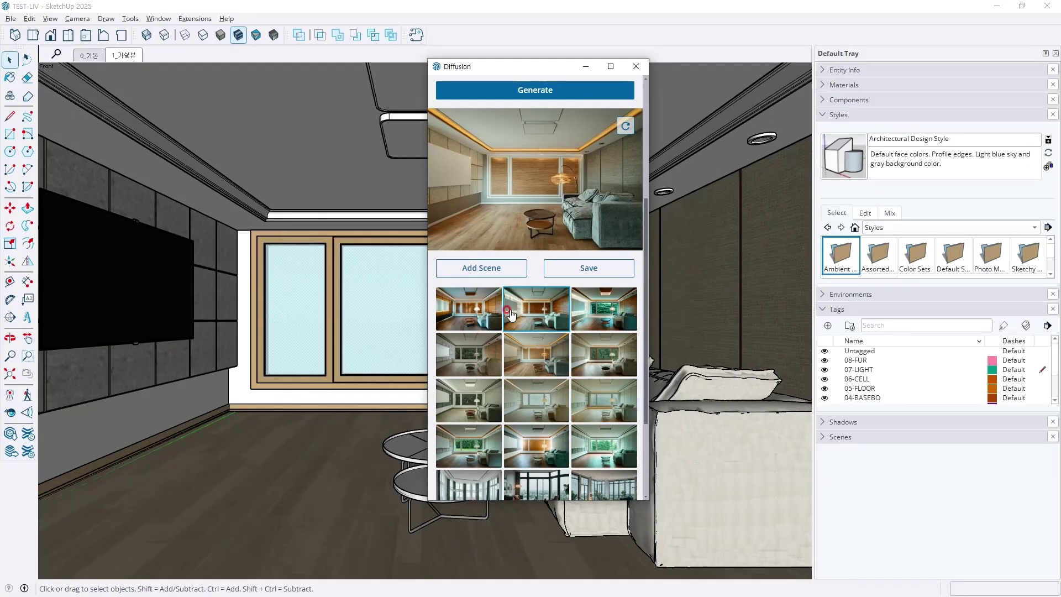
click(470, 306)
click(478, 346)
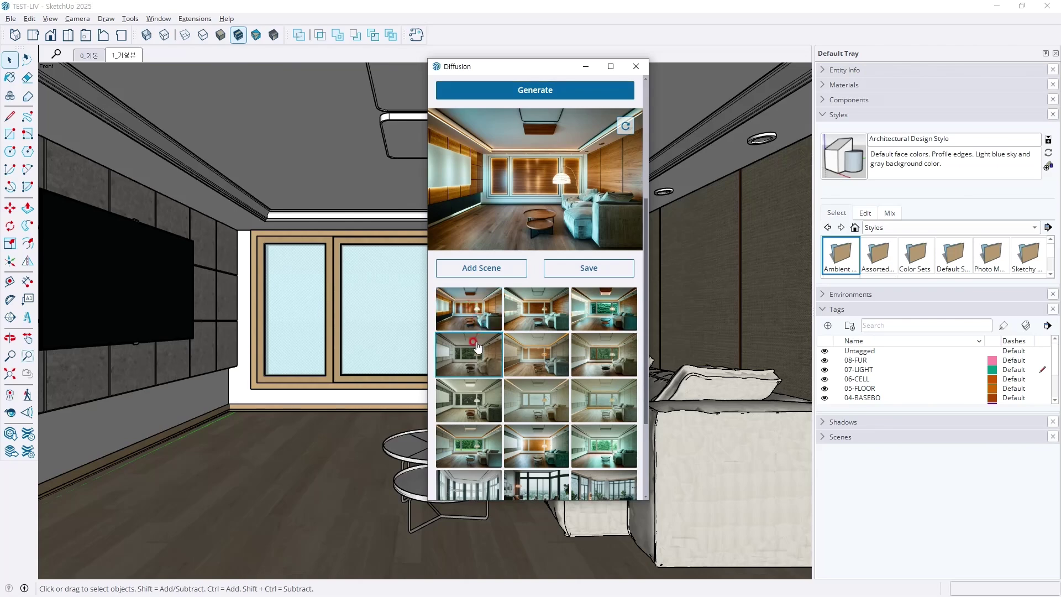
click(478, 349)
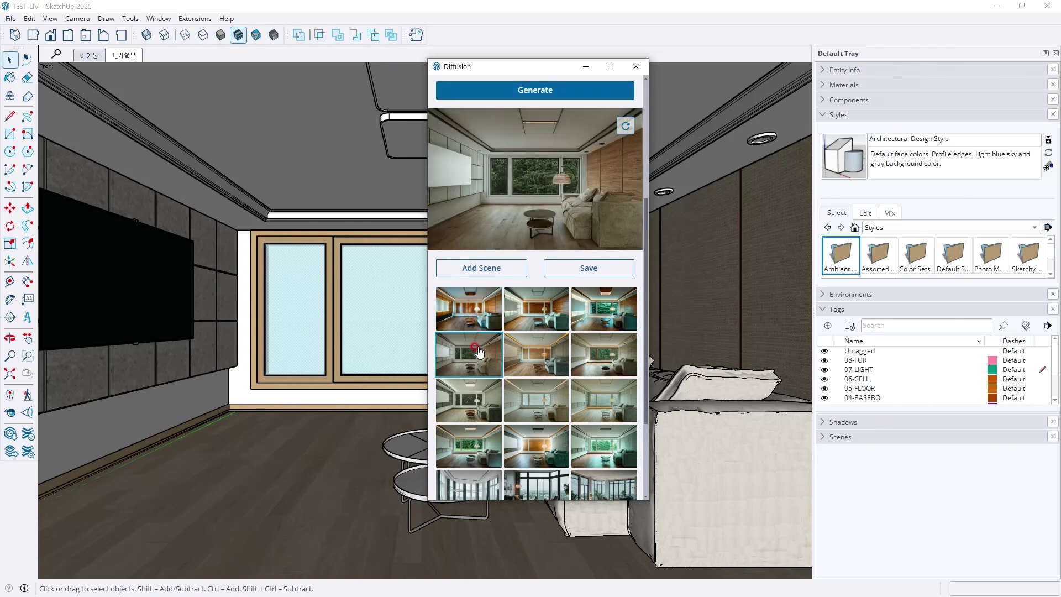
click(471, 309)
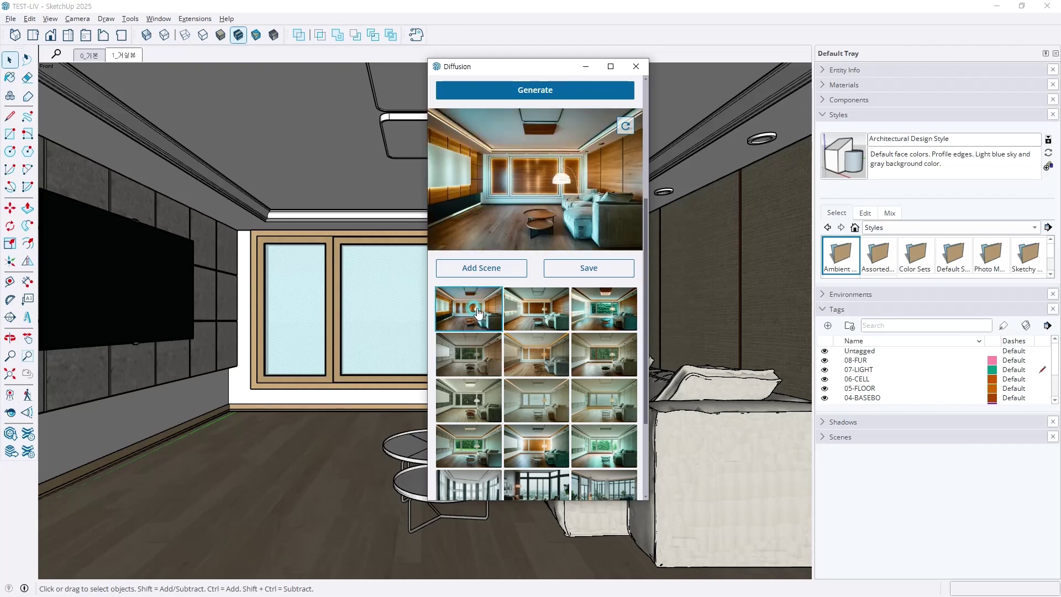
- Try Prompt Influence at 10 and 12, and leave it set to 10
scroll(545, 167, up, 4)
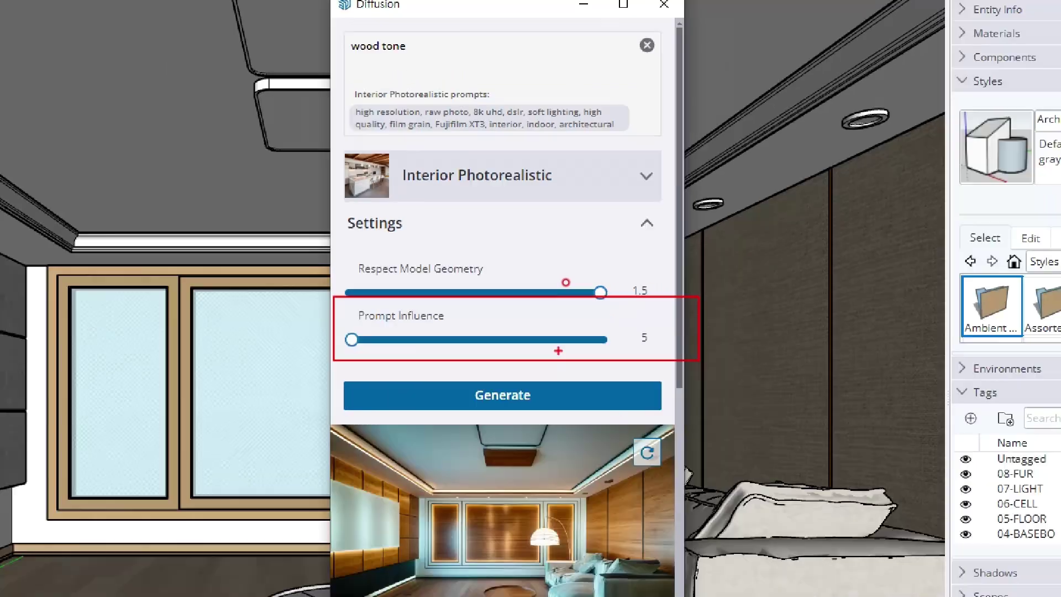
drag(352, 339, 459, 350)
drag(508, 283, 551, 276)
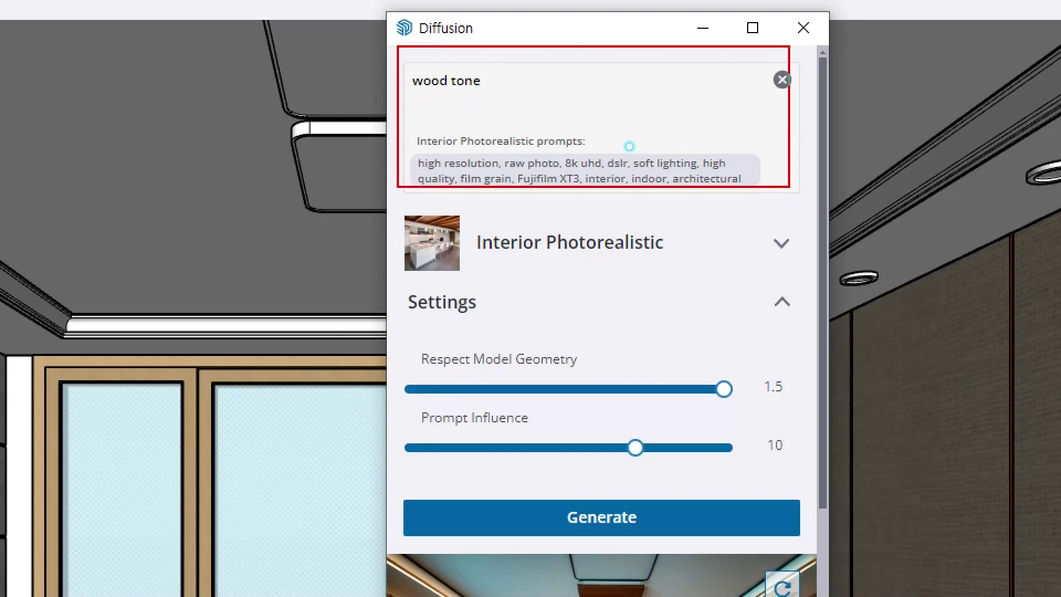
drag(636, 448, 765, 456)
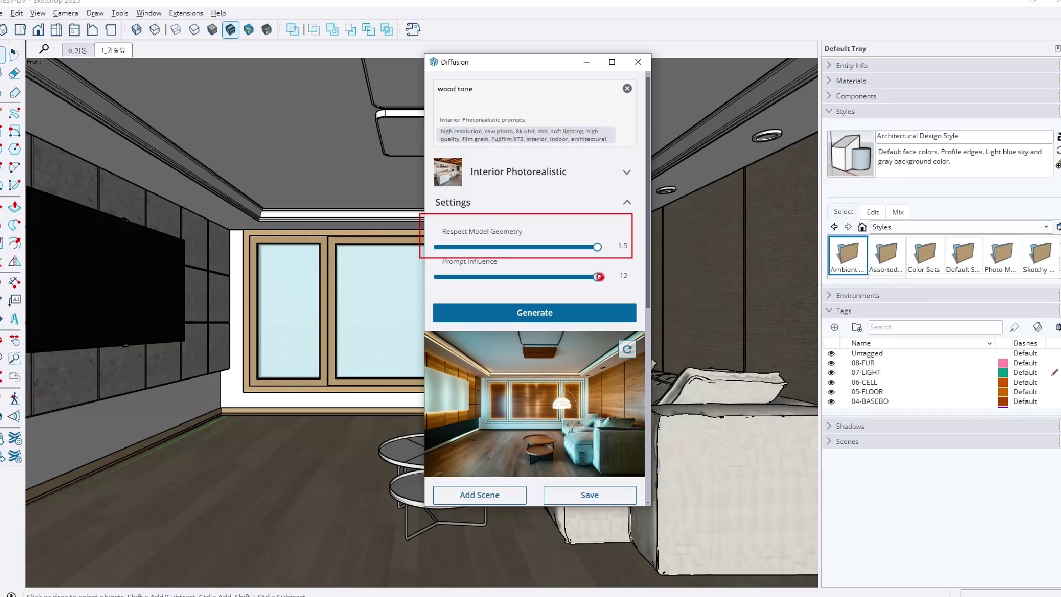
drag(600, 278, 562, 282)
key(ctrl+1)
click(563, 276)
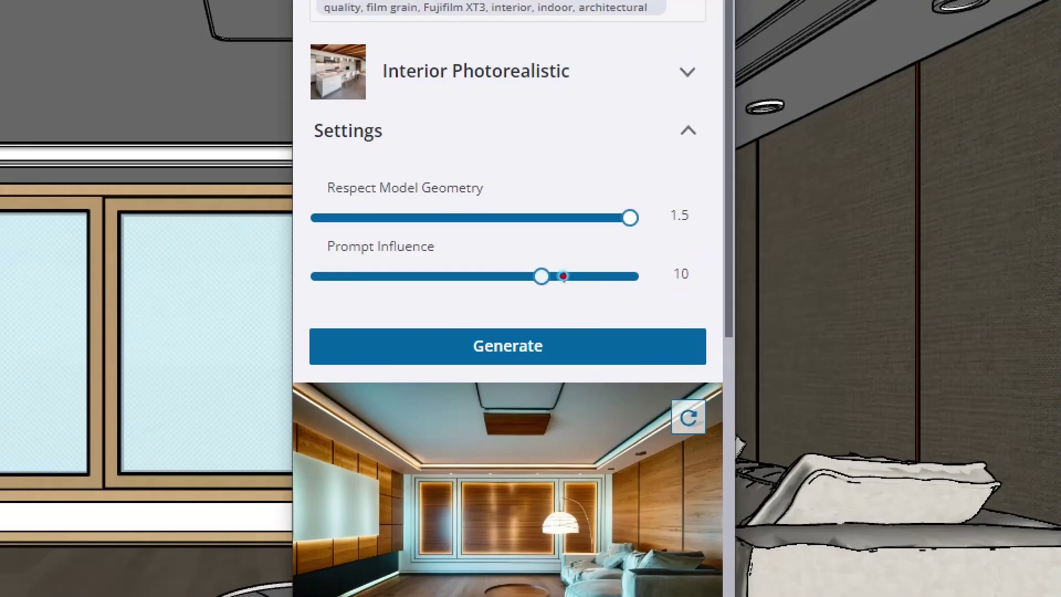
ctrl+drag(533, 240, 613, 300)
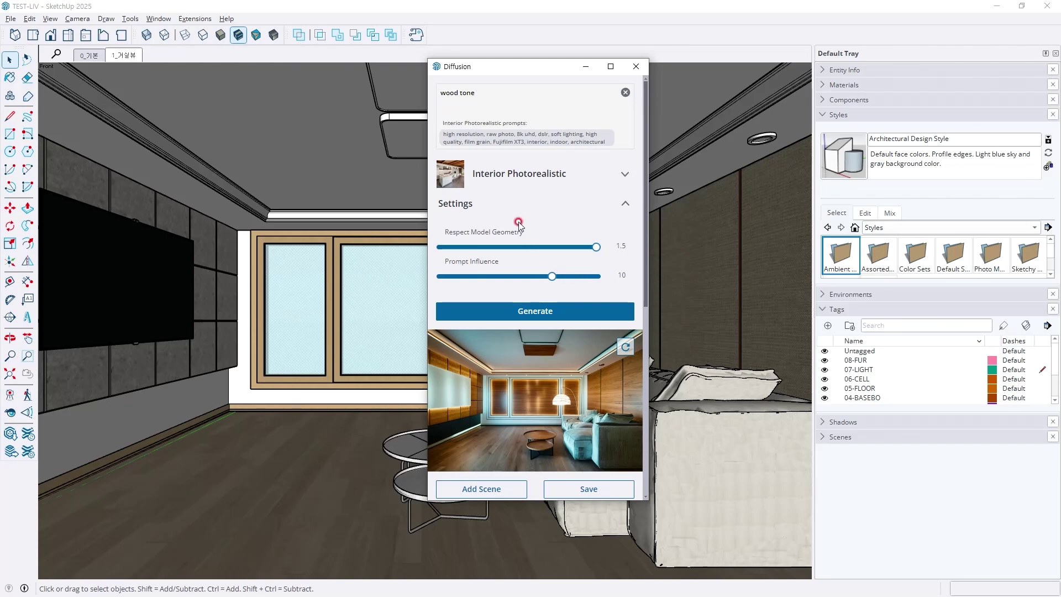
- Look through the Diffusion settings and all the generated living room image sets
drag(645, 244, 623, 241)
scroll(629, 313, down, 5)
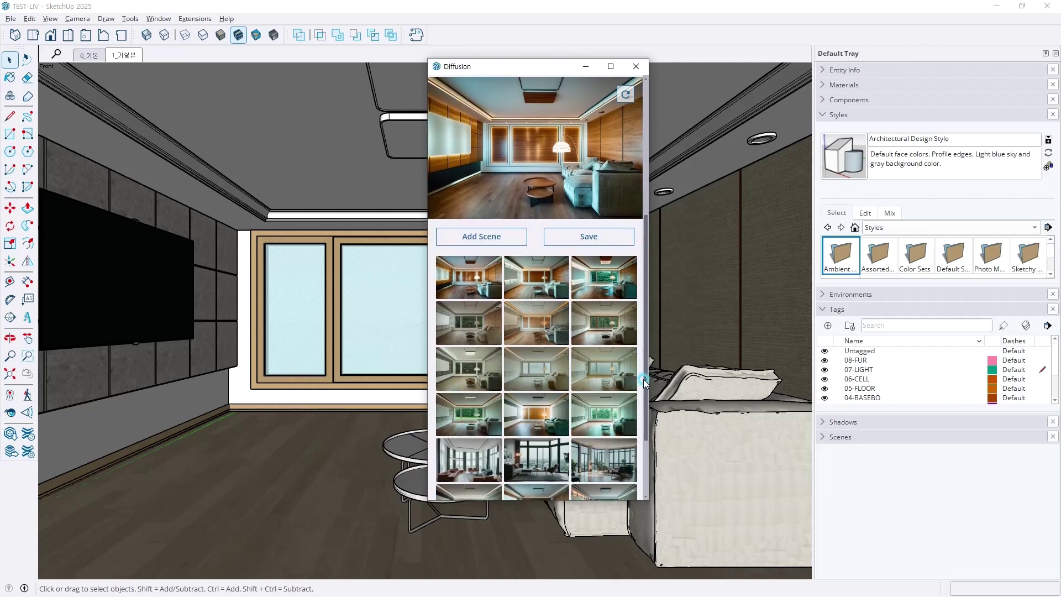
drag(646, 368, 620, 243)
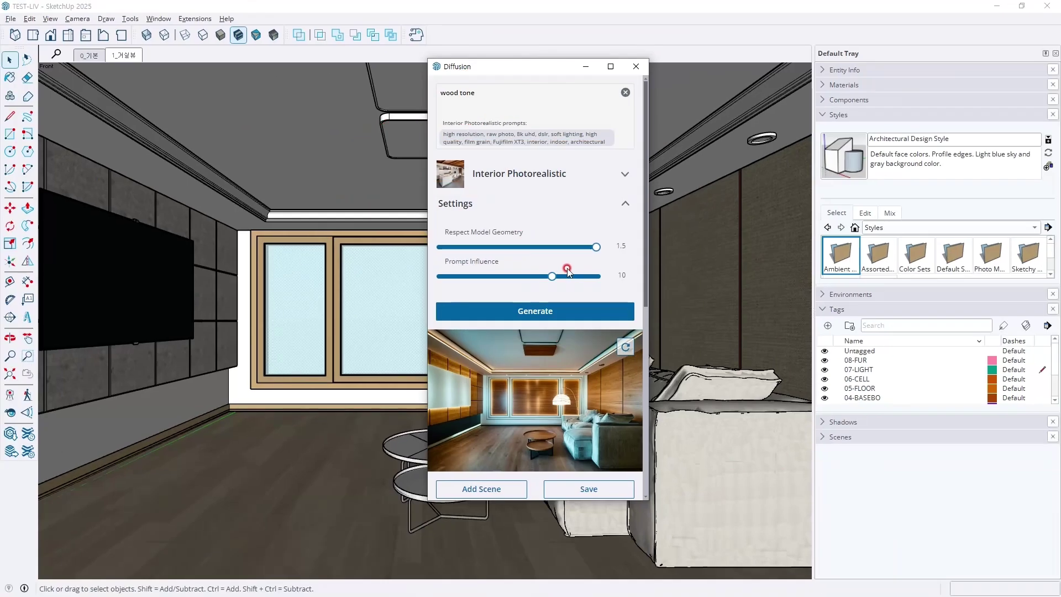
scroll(599, 369, down, 2)
scroll(603, 371, down, 2)
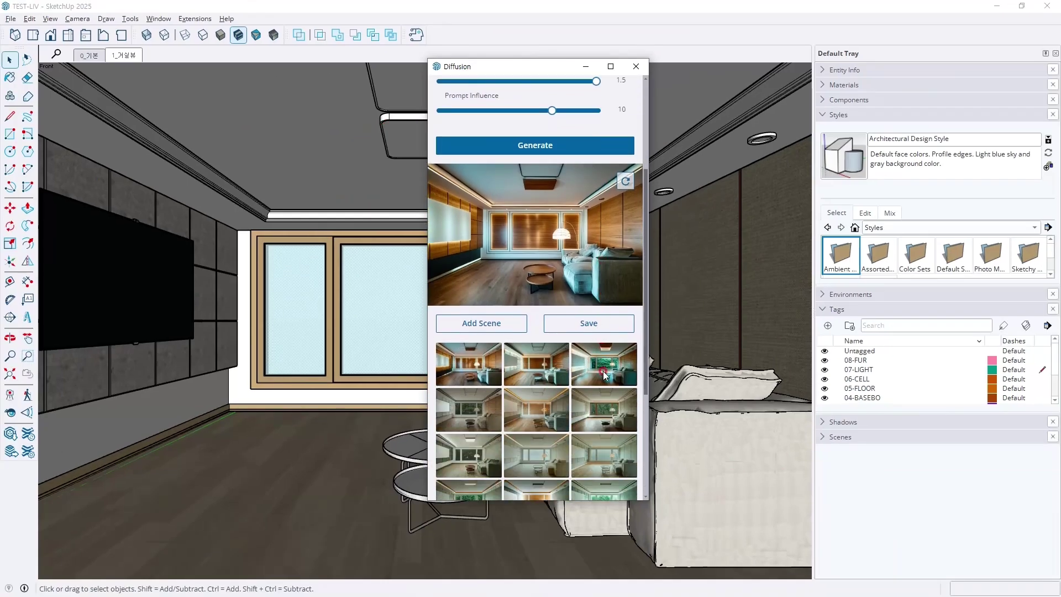
scroll(622, 334, up, 1)
scroll(631, 328, down, 1)
scroll(608, 331, down, 3)
scroll(583, 309, up, 1)
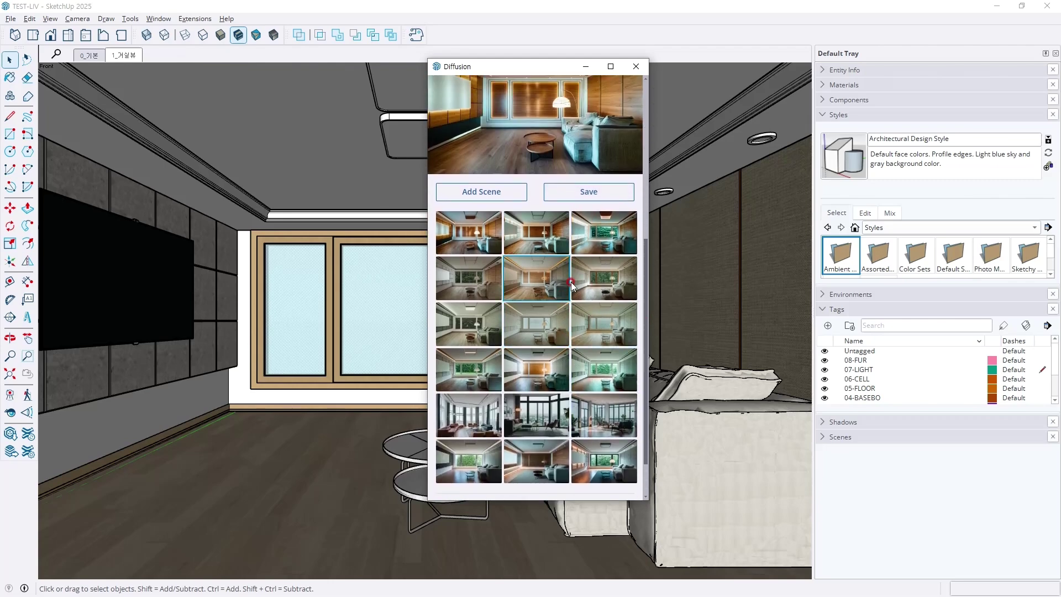
- Preview the middle image of the third generated row and add it to the model as a new scene
click(549, 312)
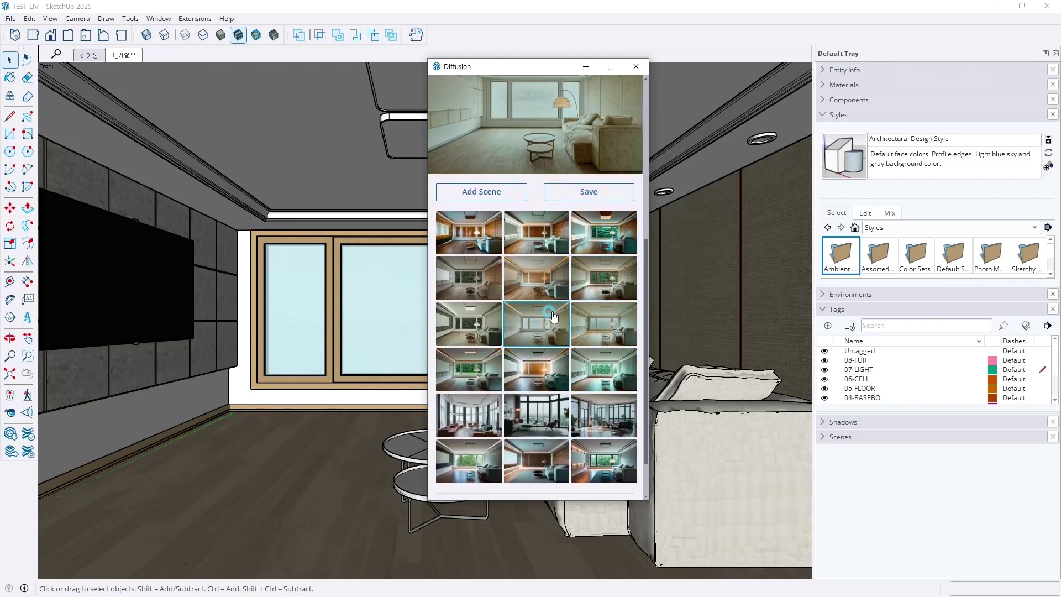
scroll(583, 149, up, 2)
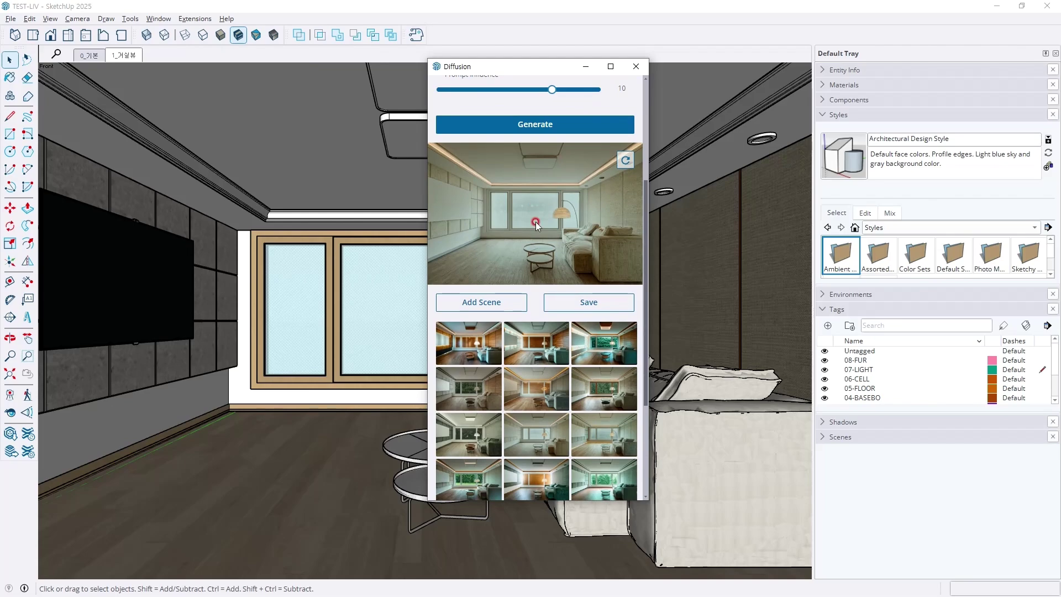
scroll(536, 222, up, 1)
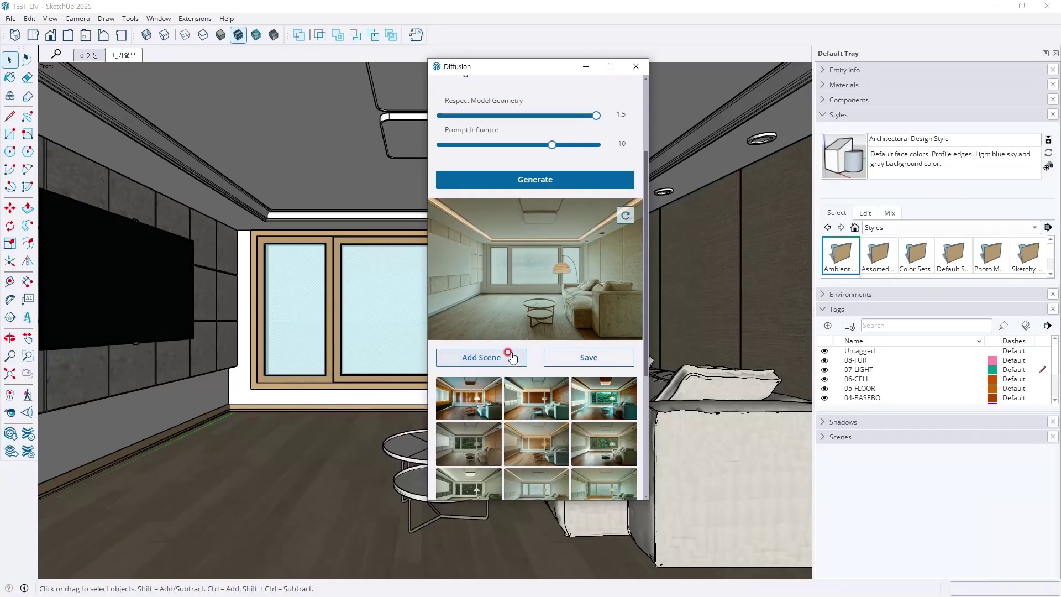
click(469, 367)
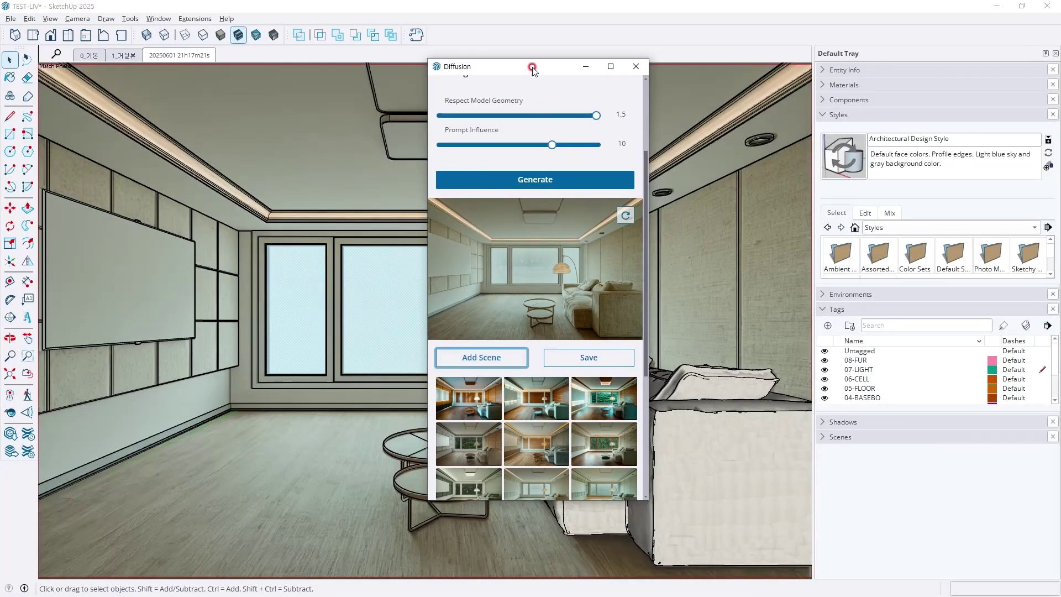
- Move the Diffusion window clear of the model, orbit the projected image view and return to the new image scene
drag(532, 68, 770, 54)
drag(681, 52, 628, 57)
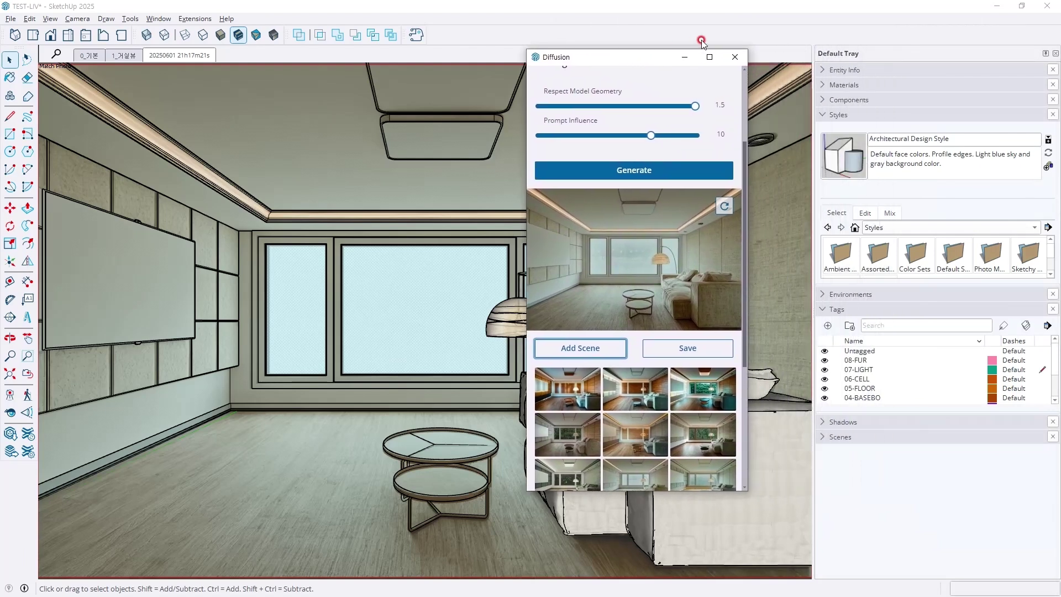
drag(658, 57, 833, 106)
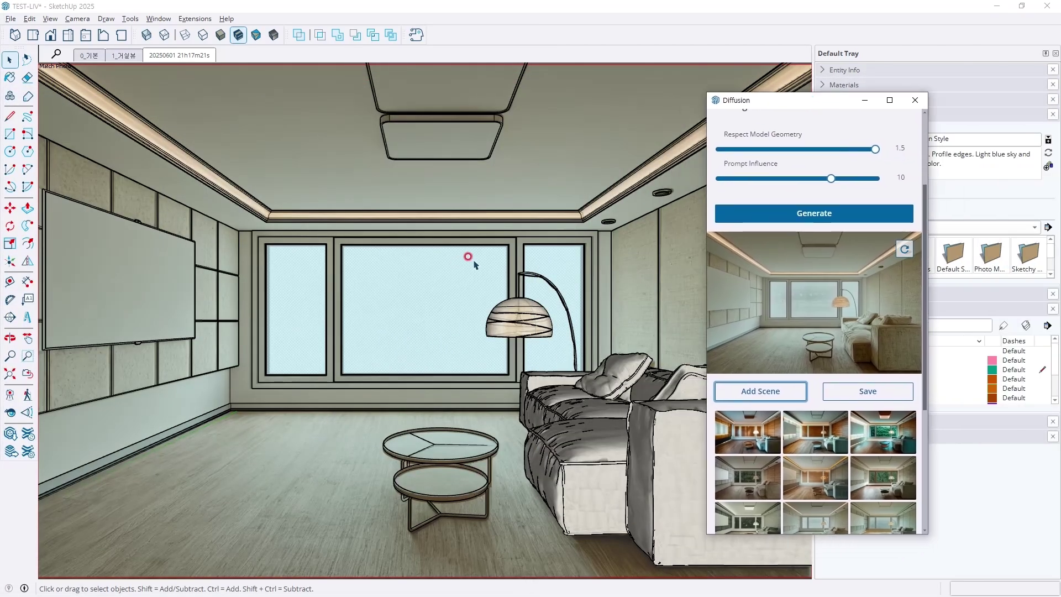
middle_drag(479, 256, 415, 343)
click(193, 56)
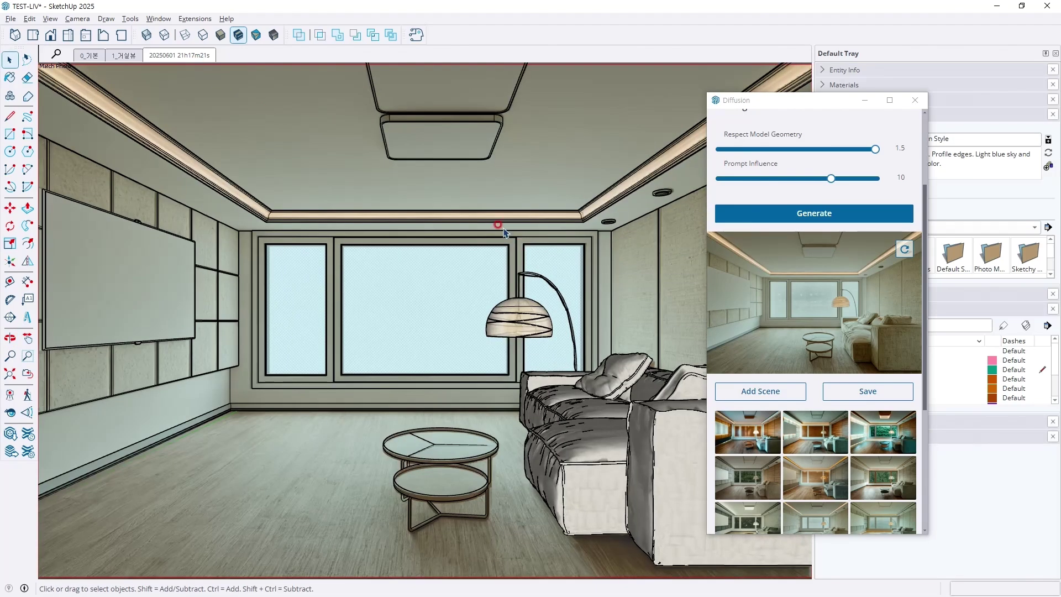
- Reposition the Diffusion window, open the image file saving dialog for the previewed image and cancel it
drag(841, 102, 606, 86)
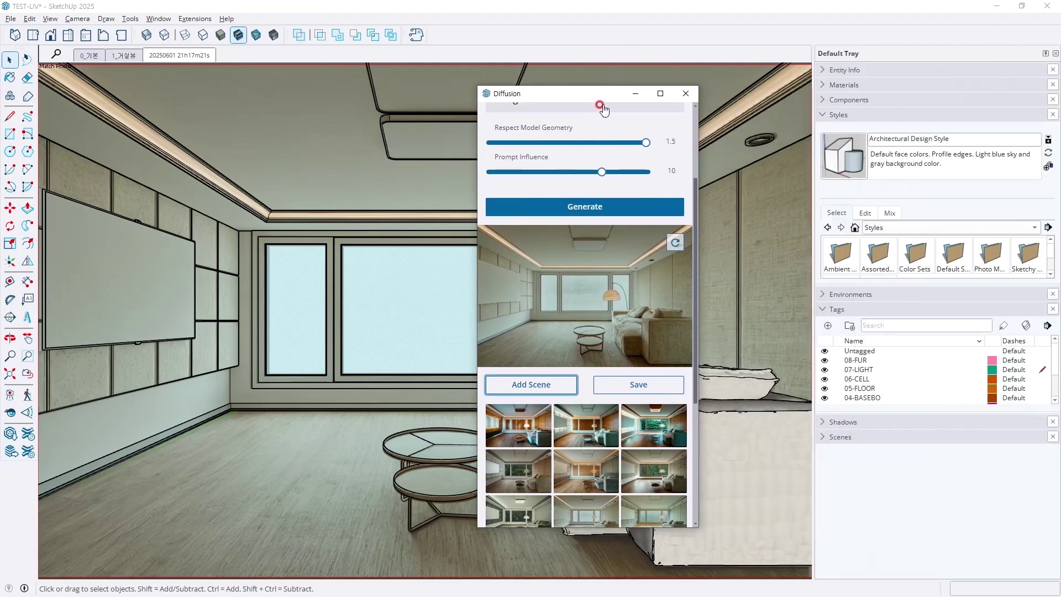
drag(602, 95, 471, 47)
scroll(486, 221, down, 3)
scroll(485, 238, down, 3)
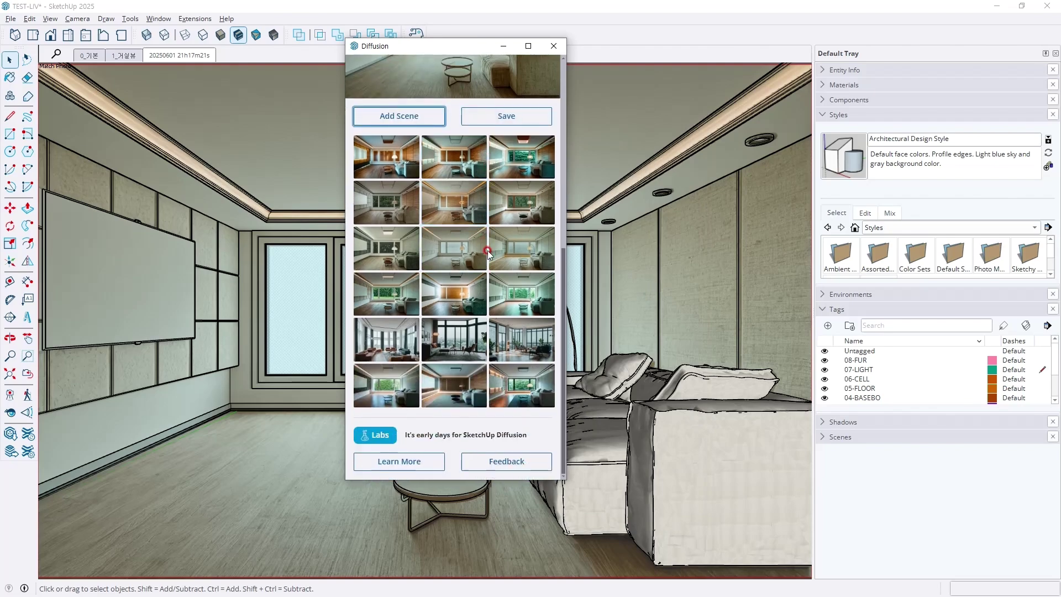
scroll(511, 233, up, 3)
click(514, 229)
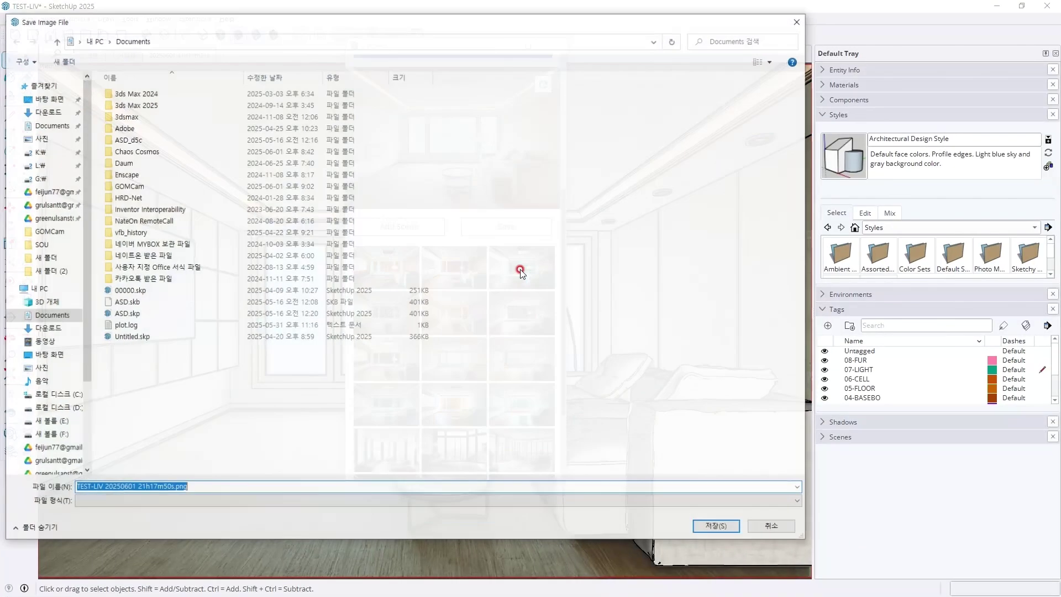
key(Escape)
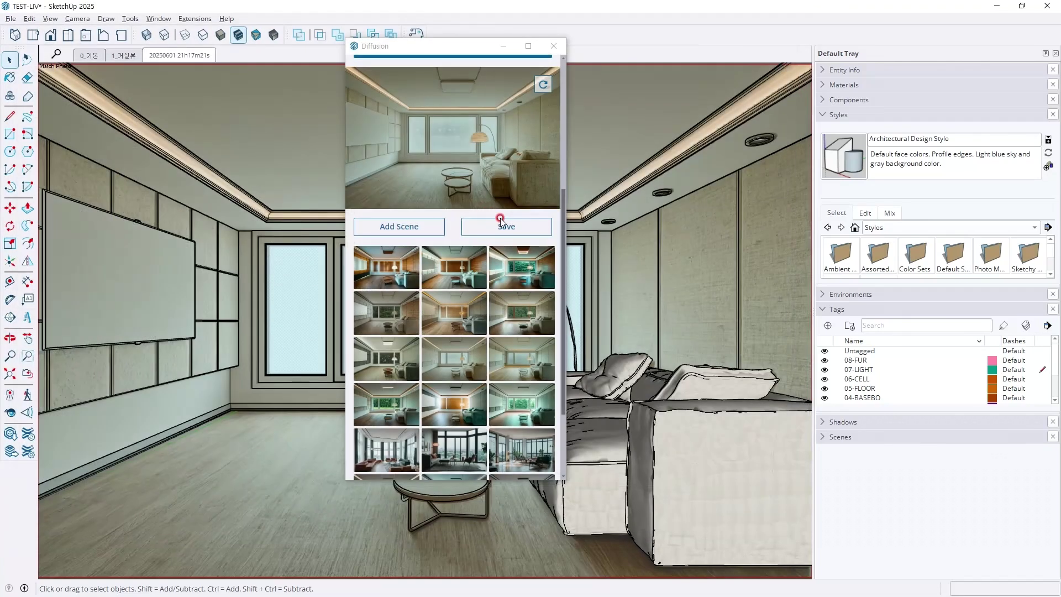
scroll(503, 221, up, 5)
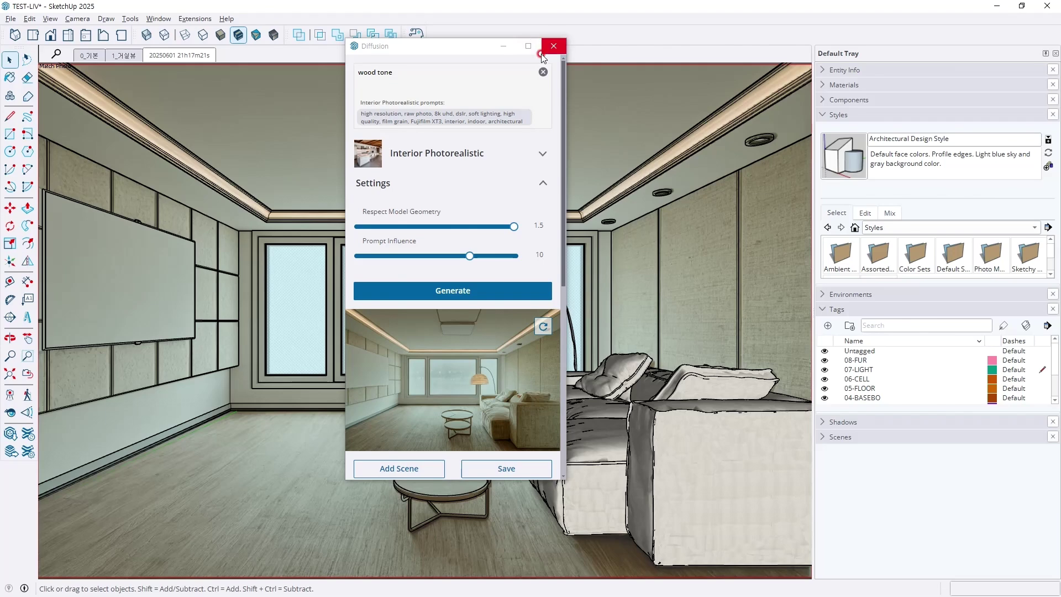
click(576, 58)
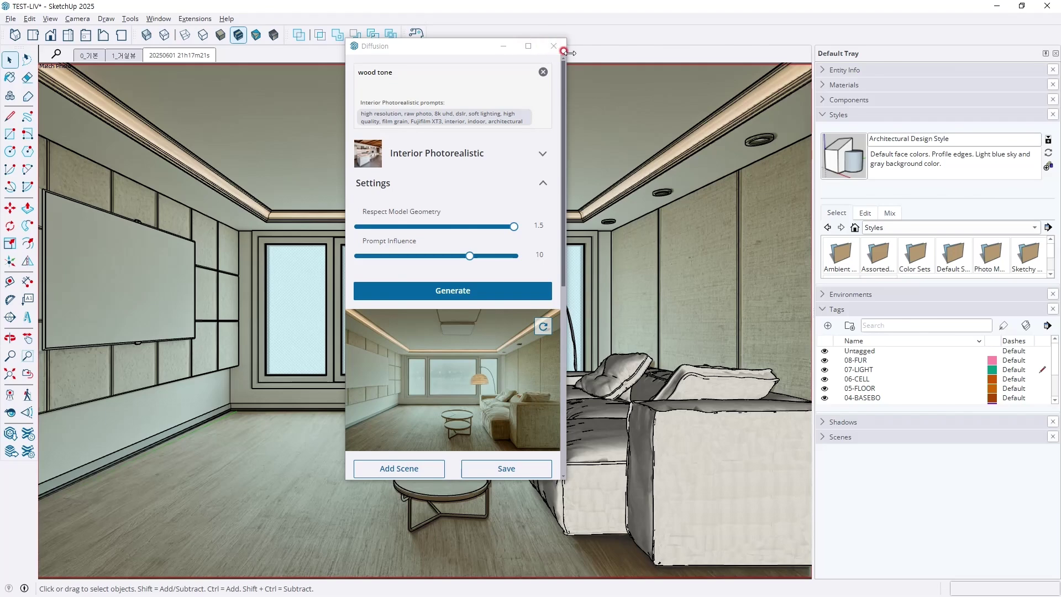